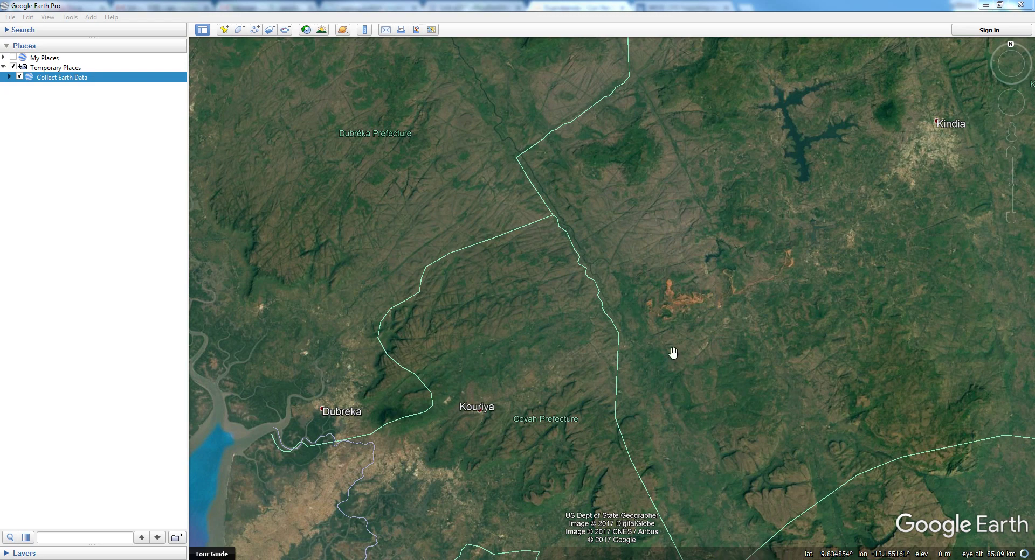
Zoom in on the orange bauxite mine workings east of Koneya and select Temporary Places.
left_click_drag(623, 298, 598, 343)
left_click_drag(664, 365, 561, 272)
scroll(534, 265, "up", 4)
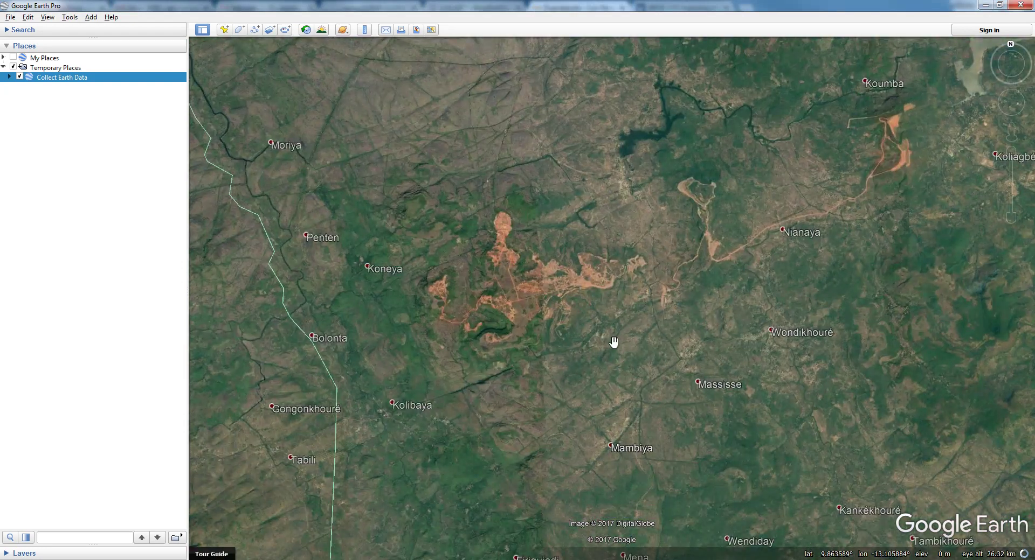
scroll(538, 261, "up", 3)
left_click_drag(512, 268, 753, 300)
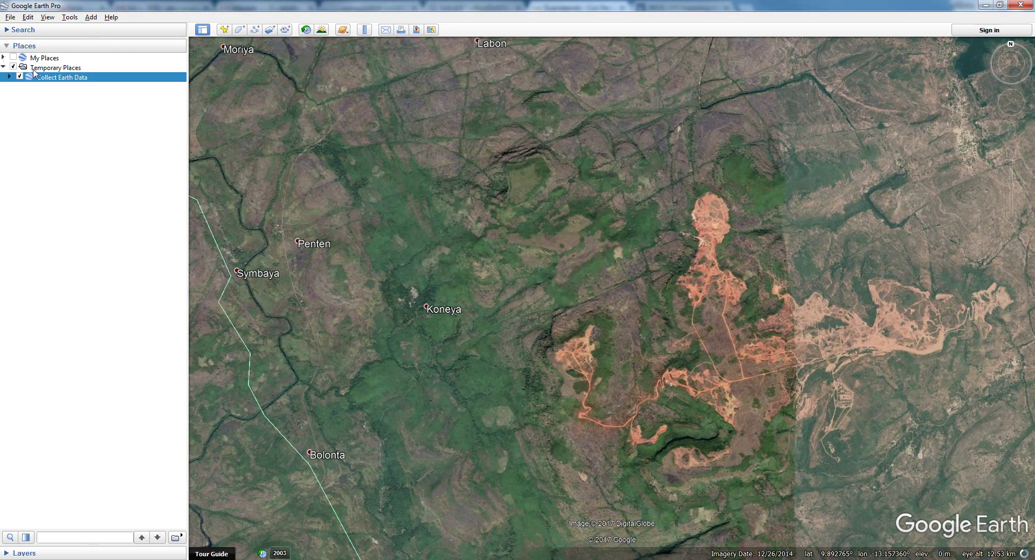
left_click(54, 69)
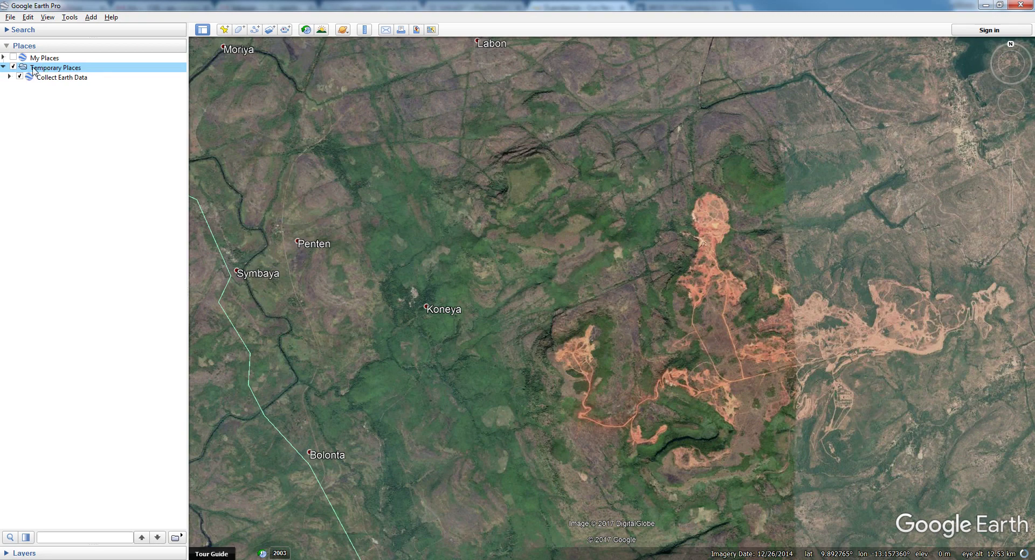
Add a new folder named 'mining sites' under Temporary Places.
right_click(33, 71)
mouse_move(58, 74)
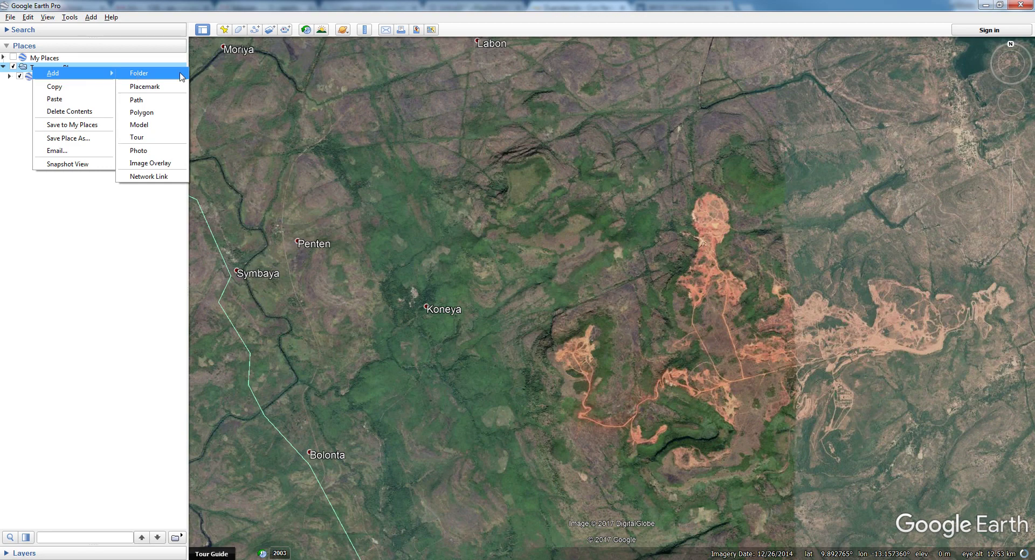
left_click(72, 123)
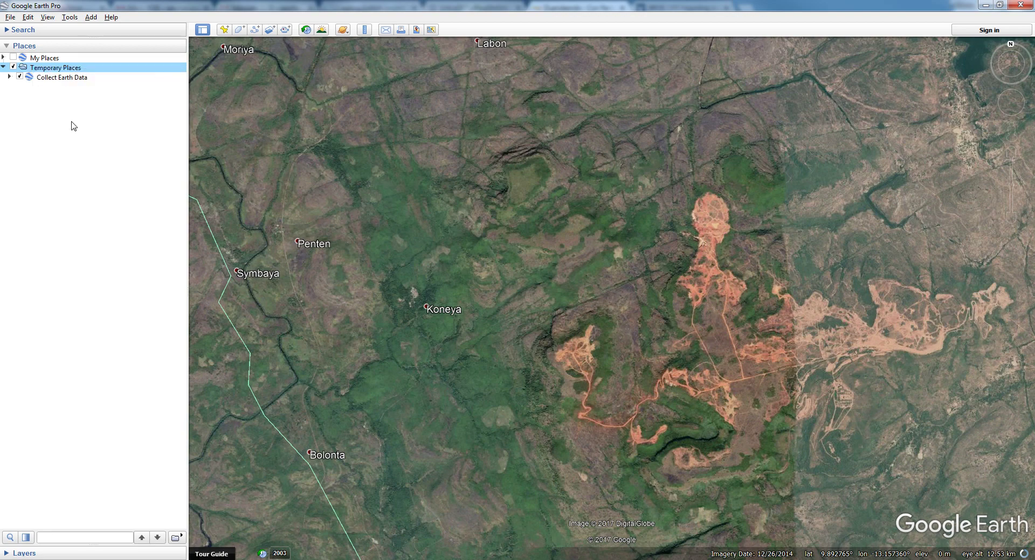
right_click(80, 72)
mouse_move(81, 75)
left_click(184, 75)
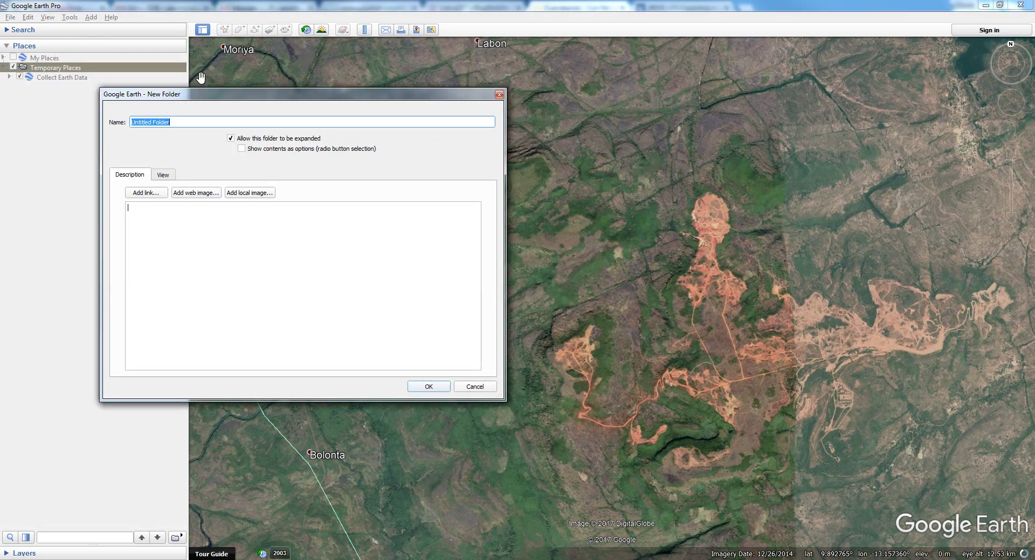
left_click_drag(198, 105, 406, 110)
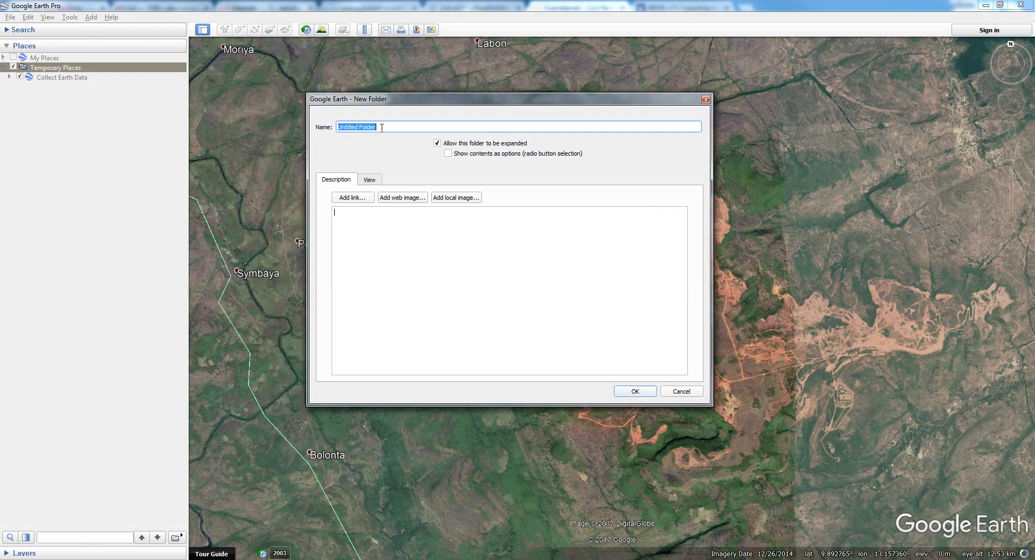
type("miningsites")
key("Return")
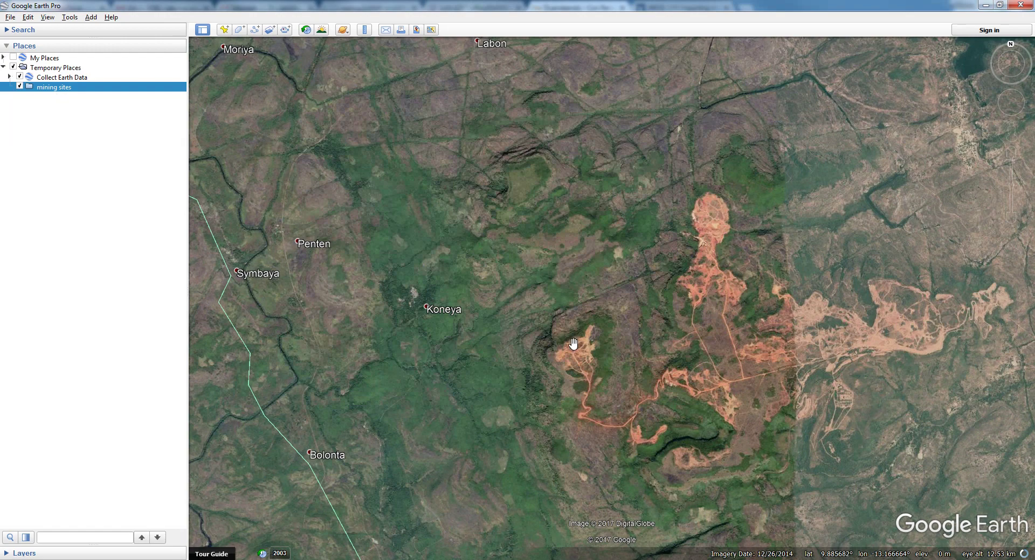
Pin a placemark named 'mine1' on the northern tip of the mine workings.
left_click_drag(572, 343, 442, 358)
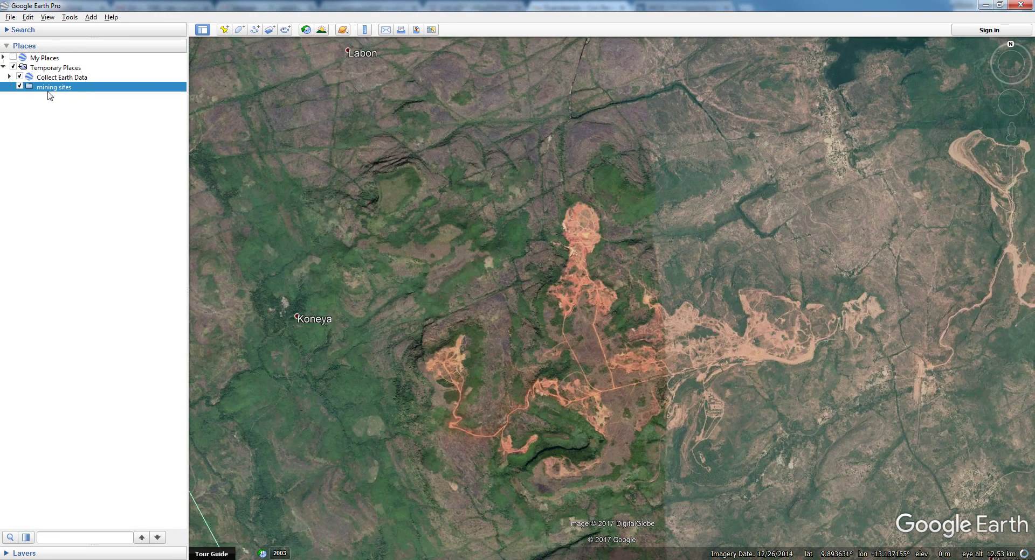
left_click_drag(465, 234, 355, 208)
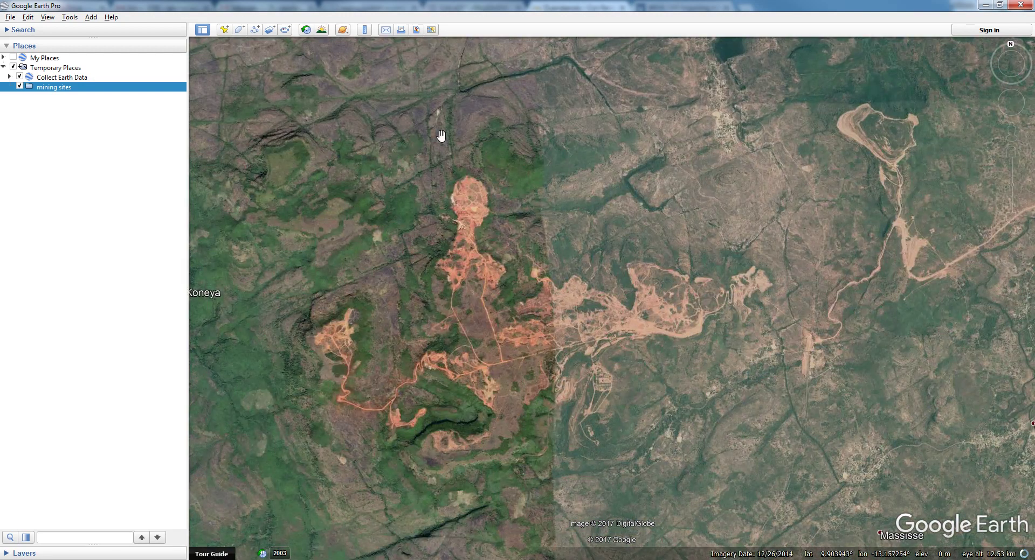
left_click(228, 34)
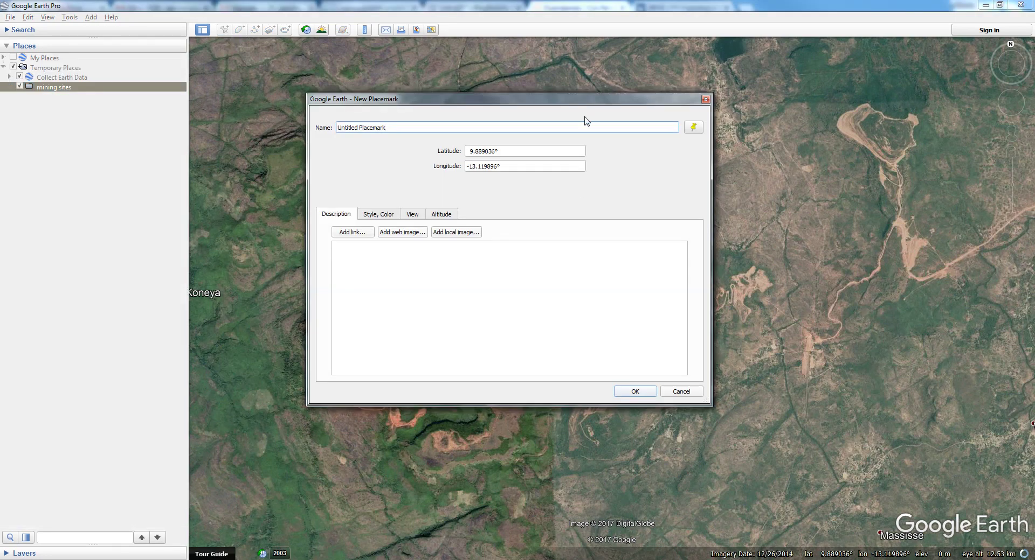
left_click_drag(649, 91, 326, 182)
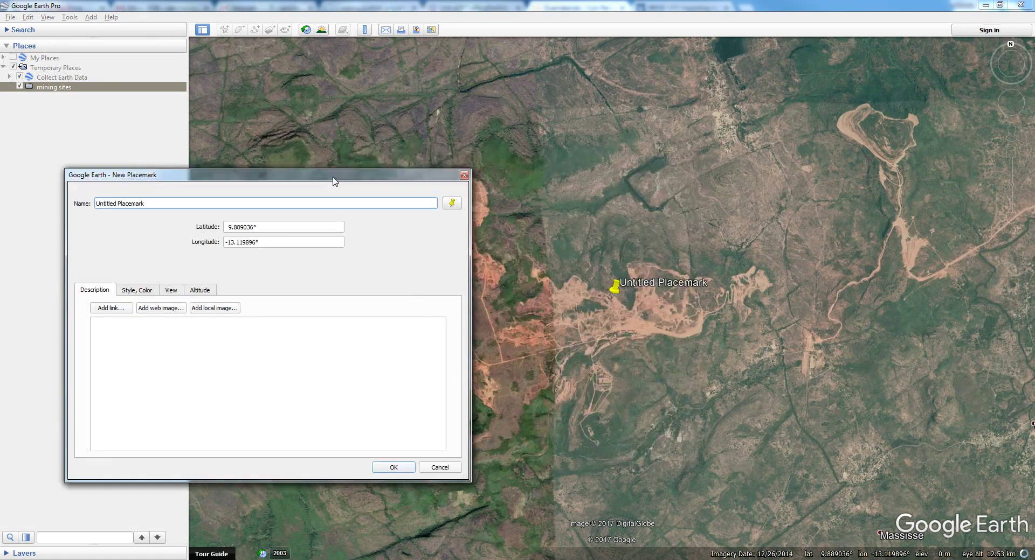
left_click_drag(415, 178, 387, 315)
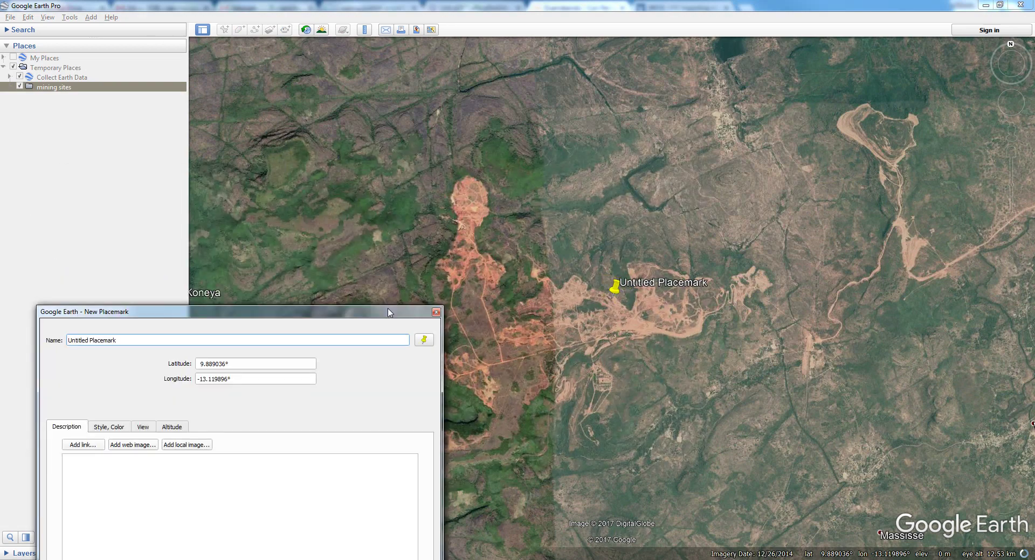
left_click_drag(621, 292, 472, 206)
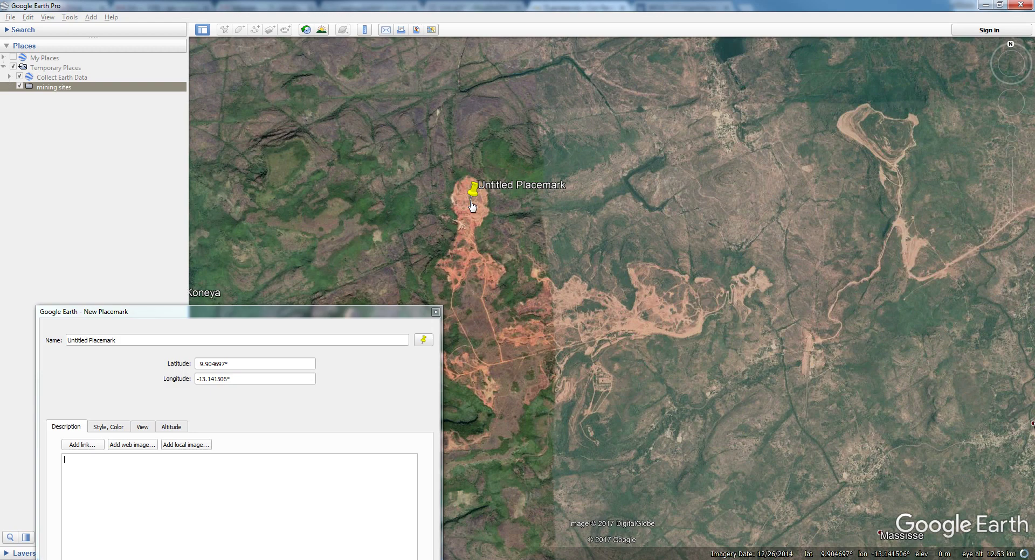
left_click(349, 318)
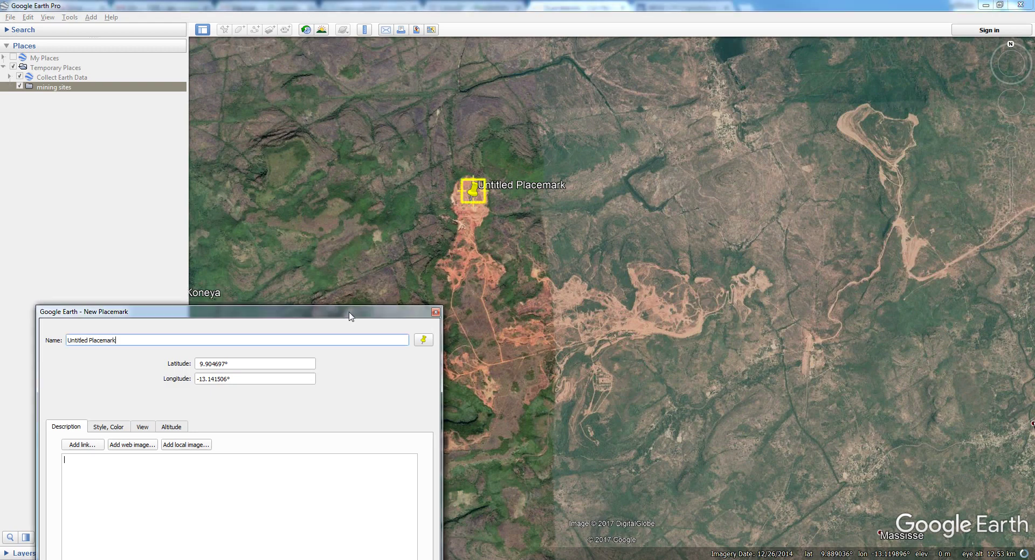
left_click_drag(349, 313, 859, 142)
left_click_drag(626, 169, 576, 170)
type("m")
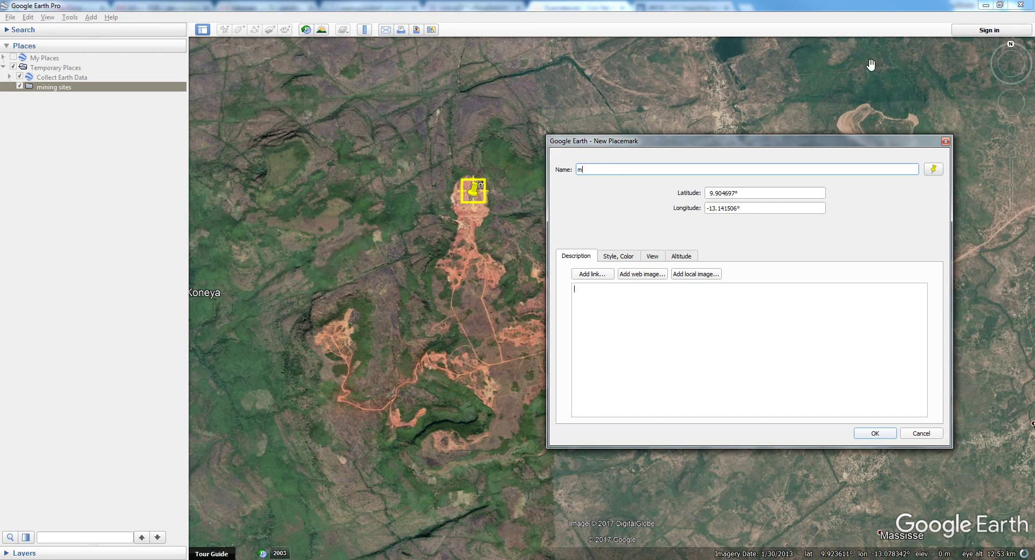
type("ine1")
left_click(874, 434)
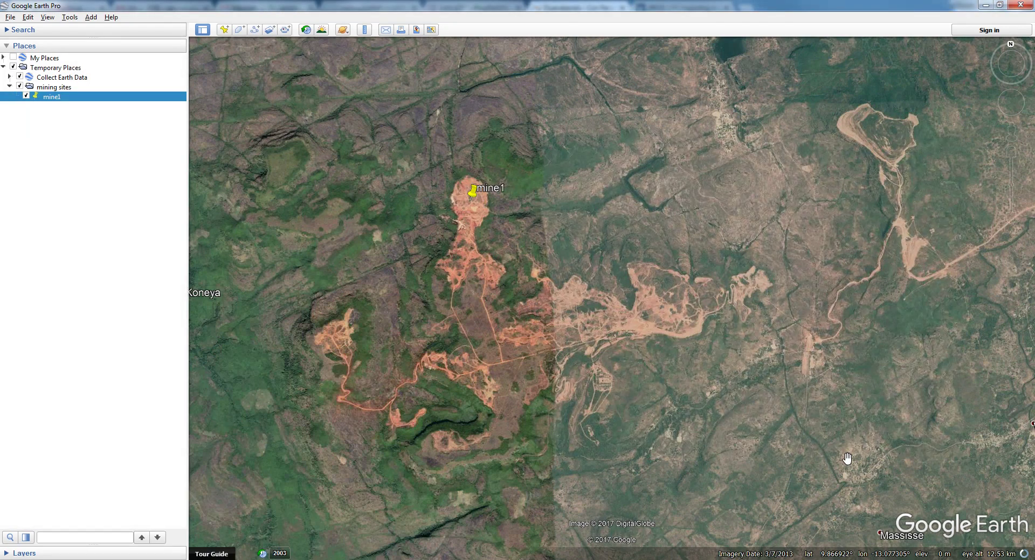
Add a placemark named 'mine2' on the northeastern mine pit.
left_click(224, 30)
left_click_drag(683, 142, 384, 341)
left_click_drag(616, 294, 895, 134)
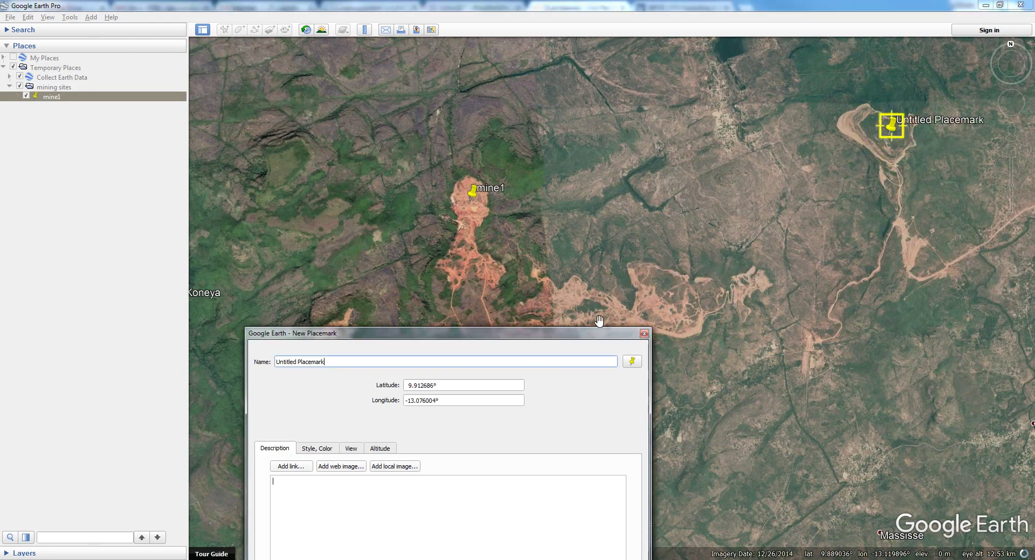
left_click_drag(533, 337, 674, 187)
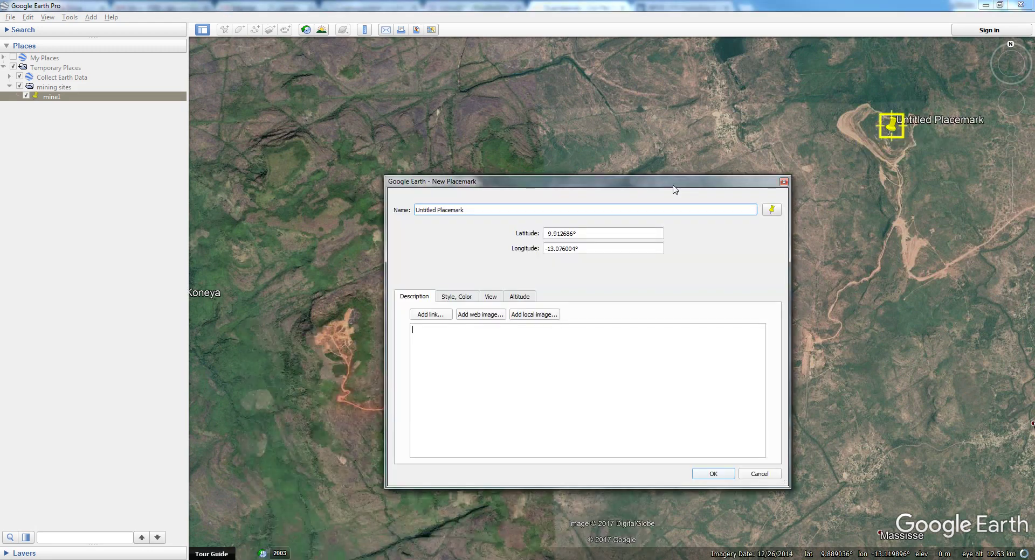
triple_click(528, 214)
type("mine2")
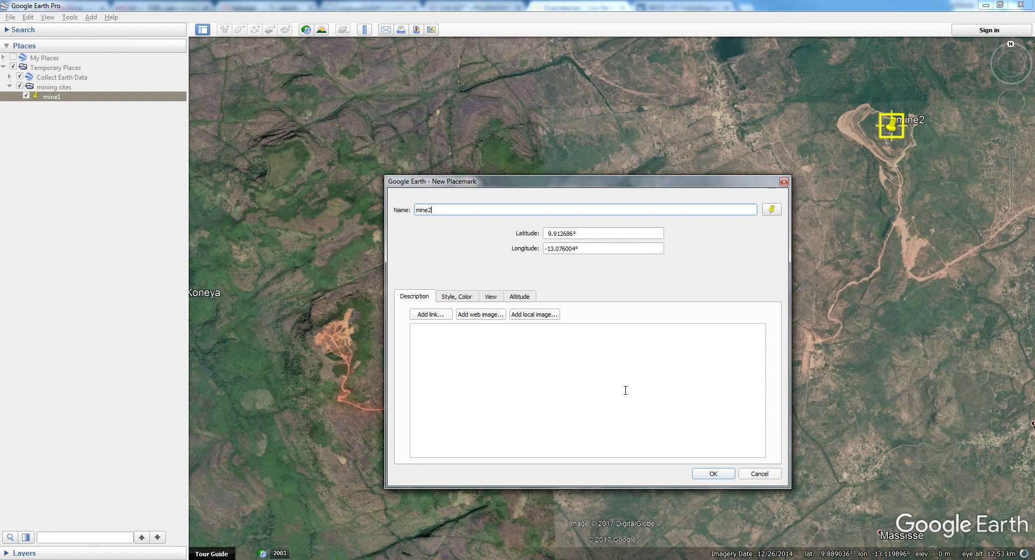
left_click(713, 473)
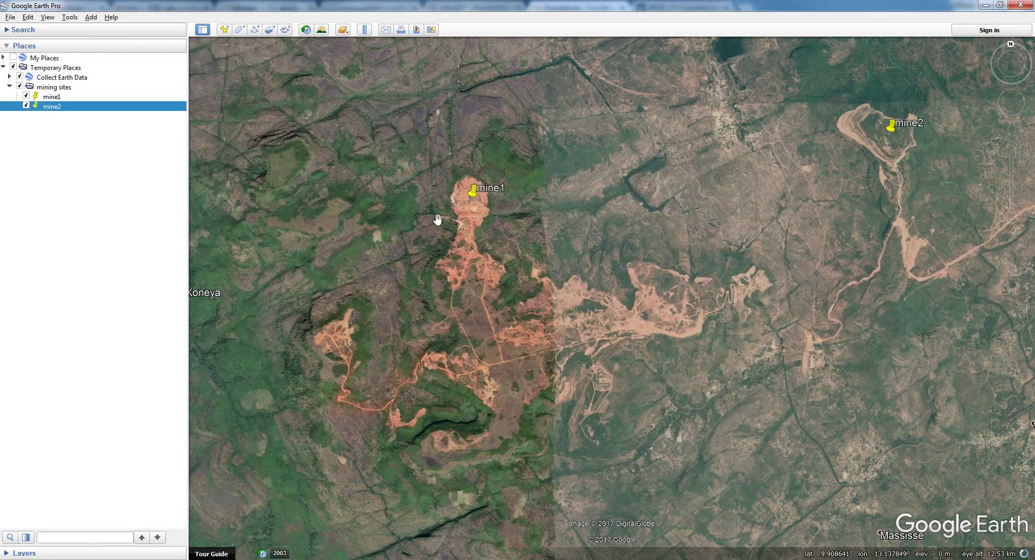
Zoom to the western mine pit and pin a placemark named 'mine3' on its orange clearing.
scroll(526, 300, "up", 3)
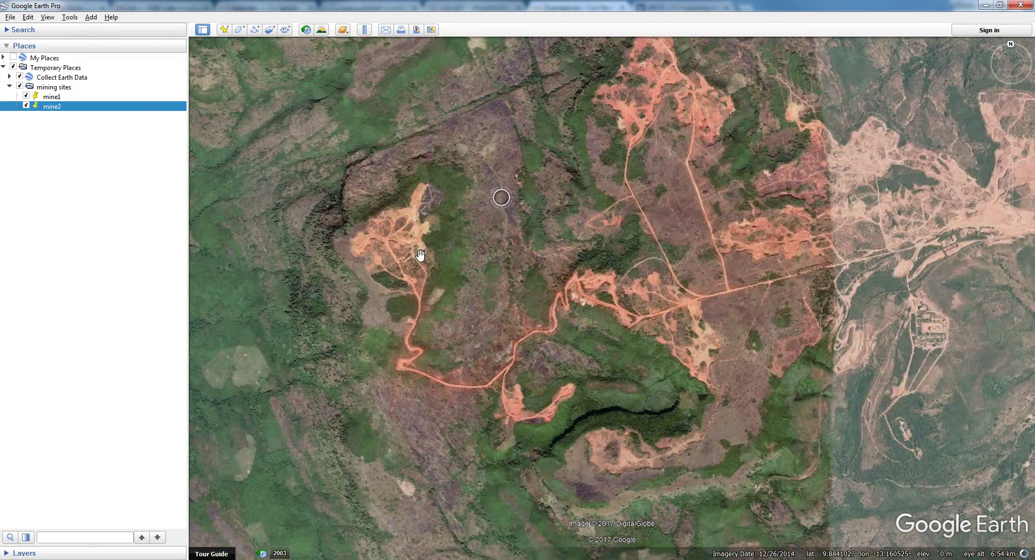
left_click_drag(421, 254, 785, 277)
scroll(686, 243, "up", 2)
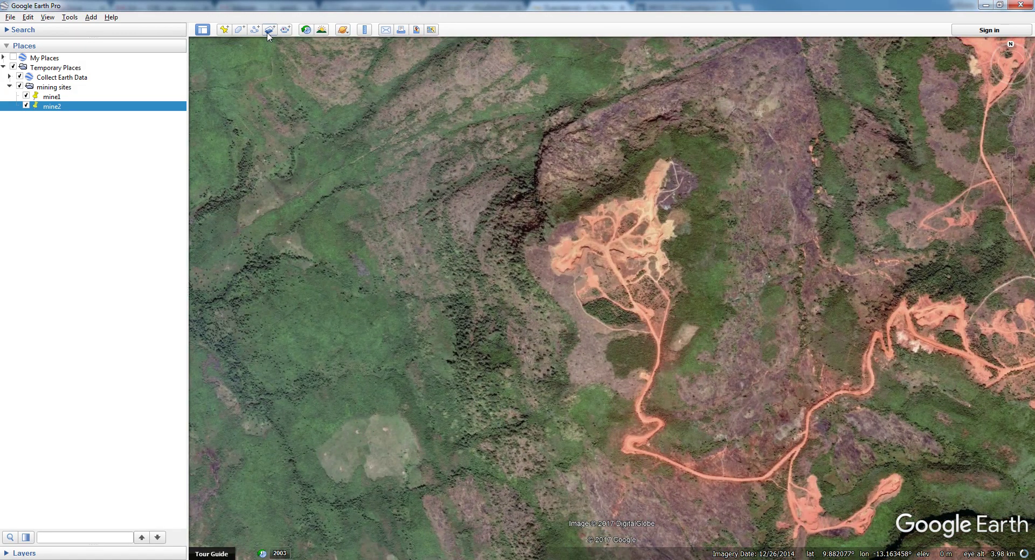
left_click(224, 29)
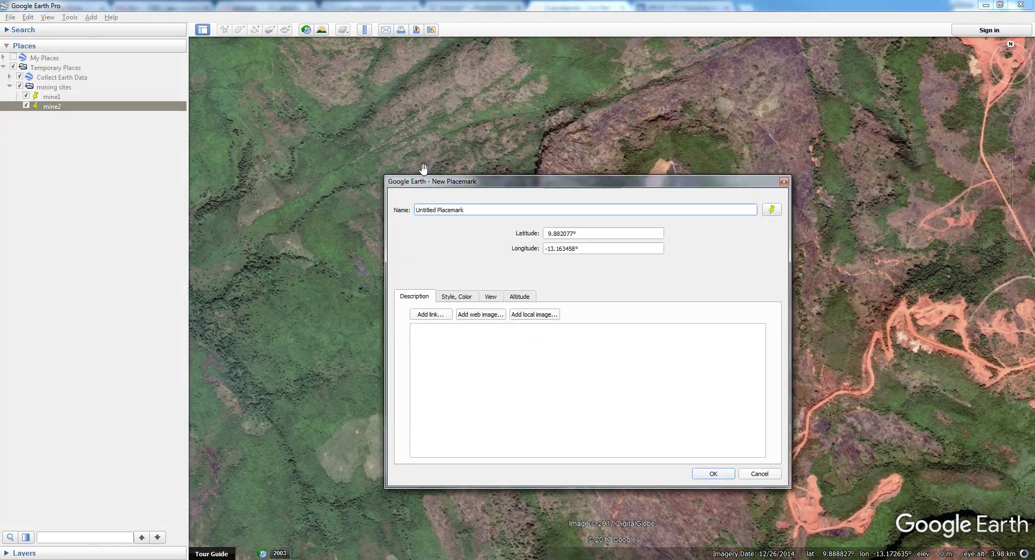
left_click_drag(423, 182, 148, 245)
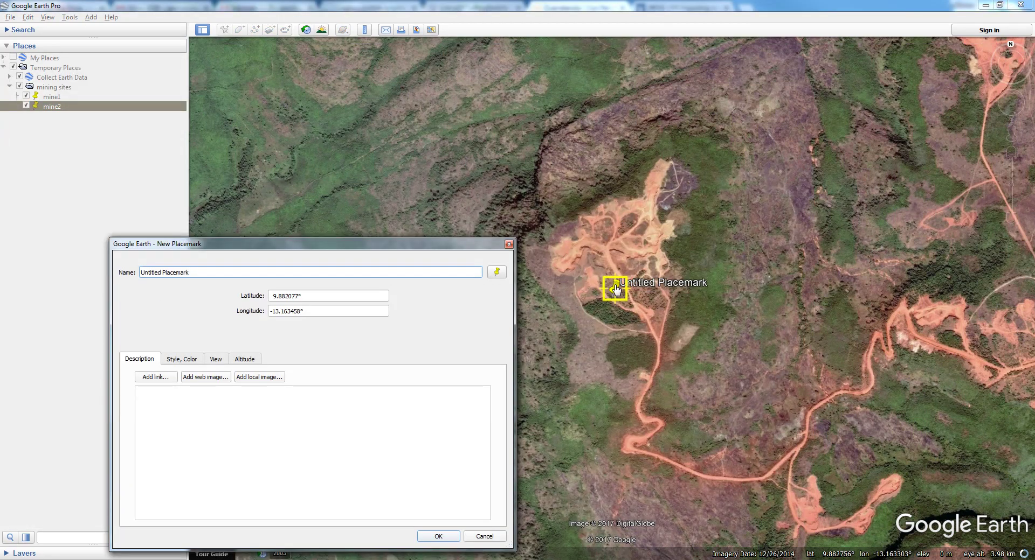
left_click_drag(616, 290, 613, 232)
left_click(129, 274)
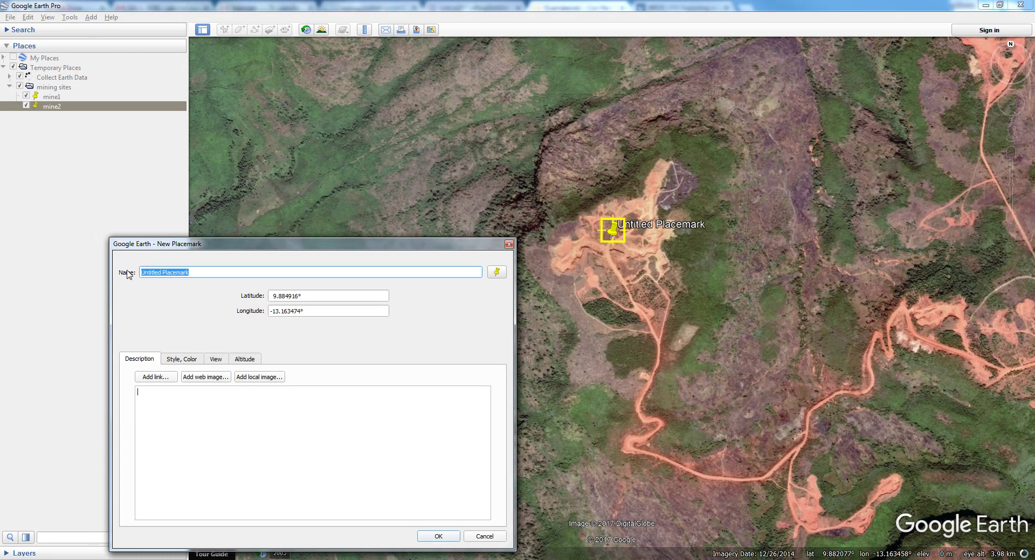
type("mine3")
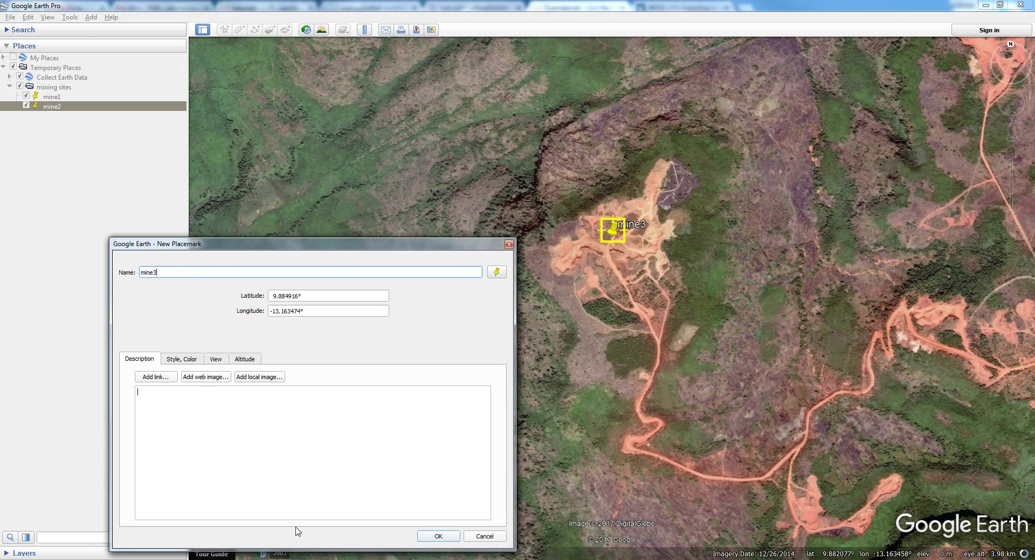
left_click(438, 536)
scroll(563, 322, "down", 5)
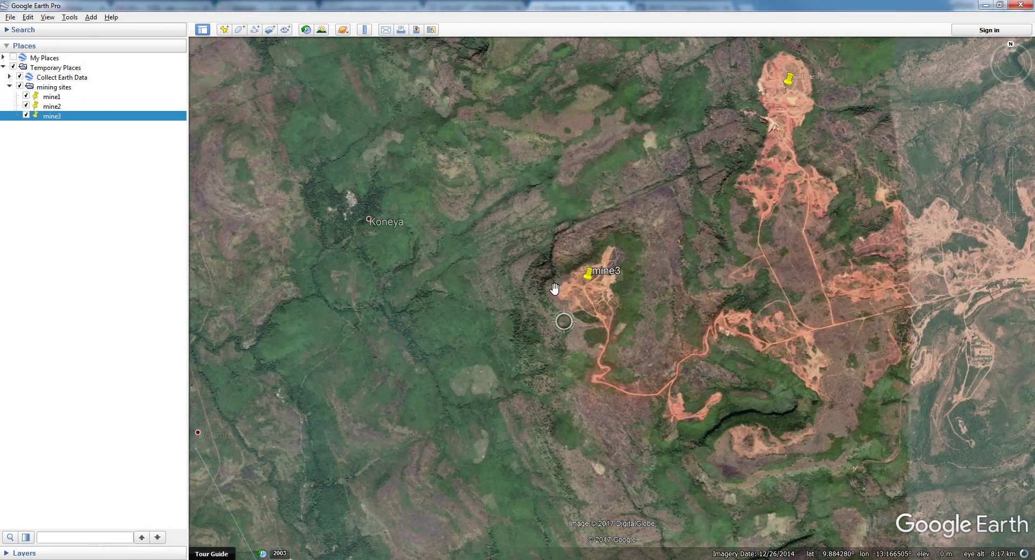
Move to the Sangaredi area and pin 'mine4' on the eastern pale mine pit.
scroll(526, 284, "down", 10)
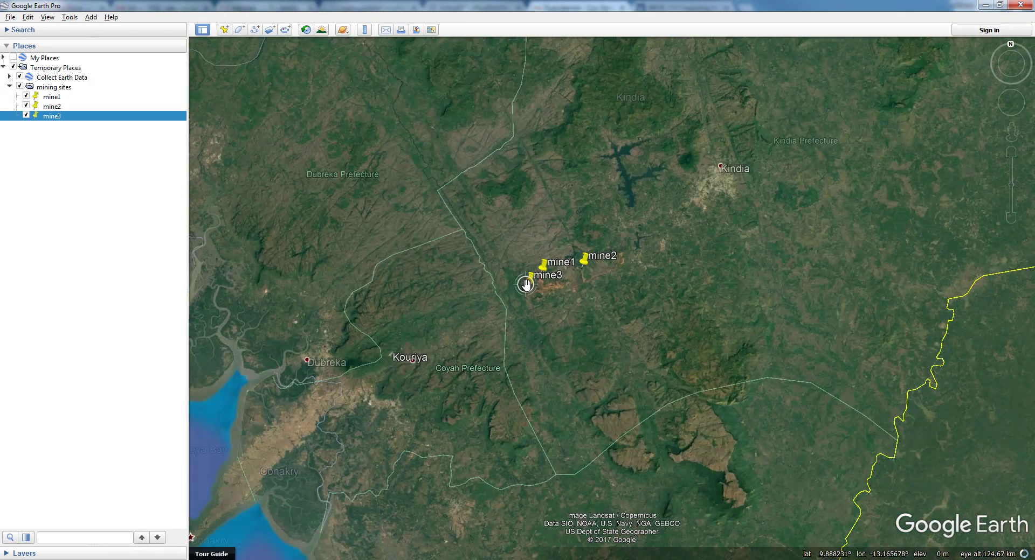
scroll(526, 284, "down", 5)
left_click_drag(427, 180, 595, 343)
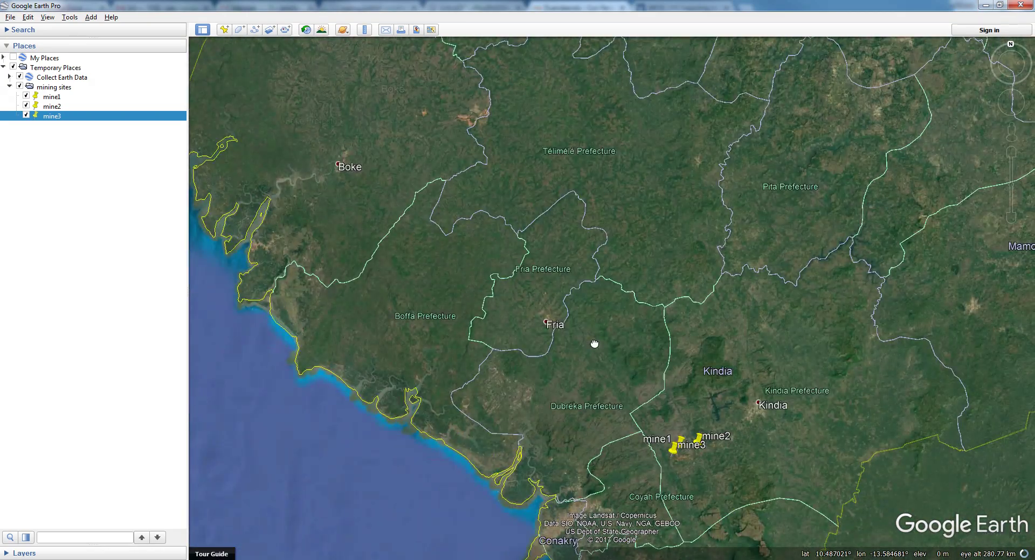
scroll(503, 254, "up", 8)
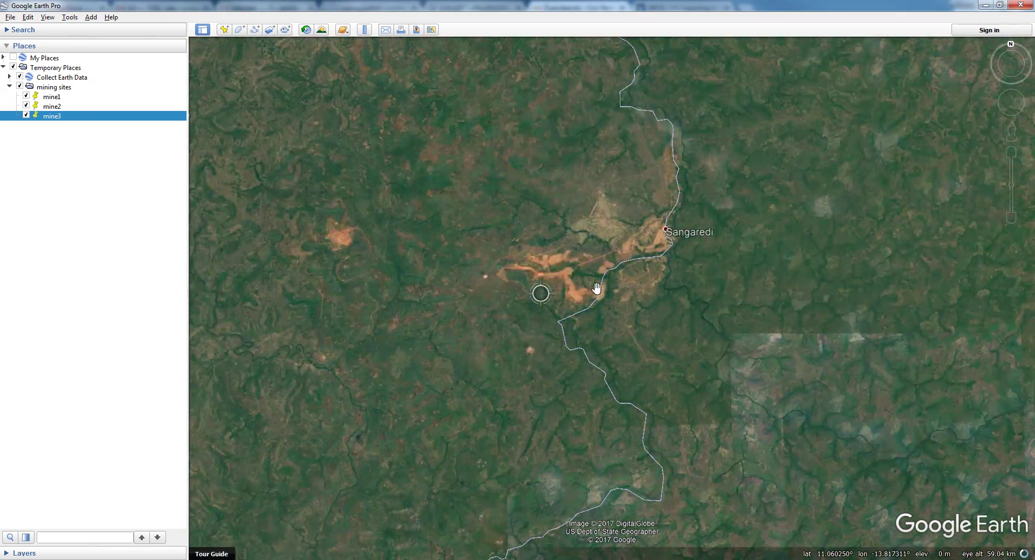
scroll(596, 288, "up", 8)
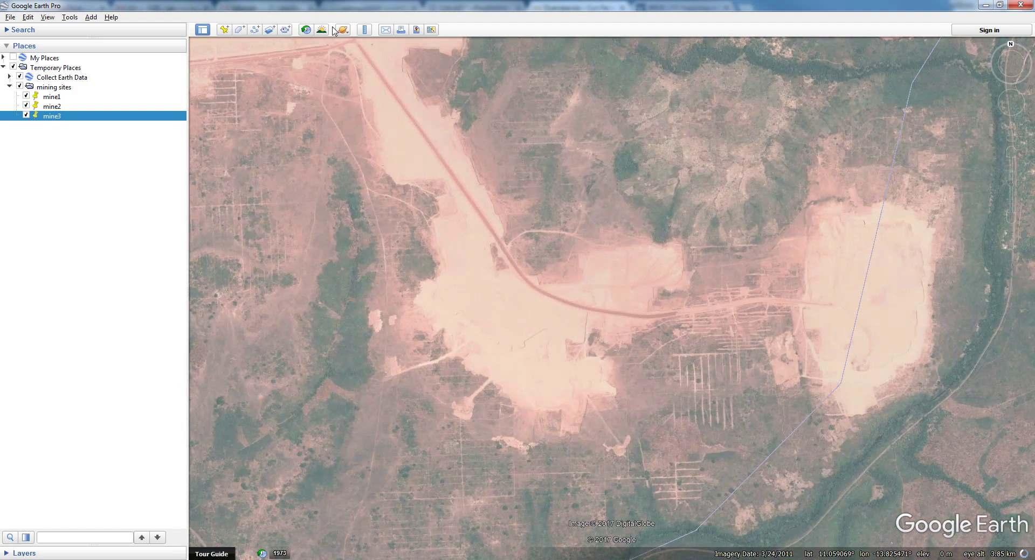
left_click(224, 29)
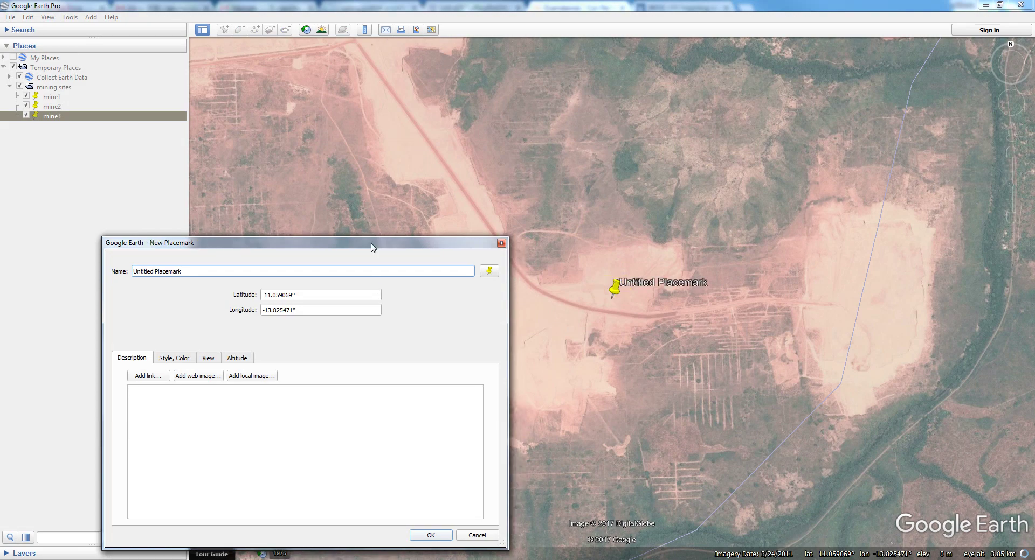
left_click_drag(372, 247, 280, 173)
left_click_drag(614, 285, 844, 281)
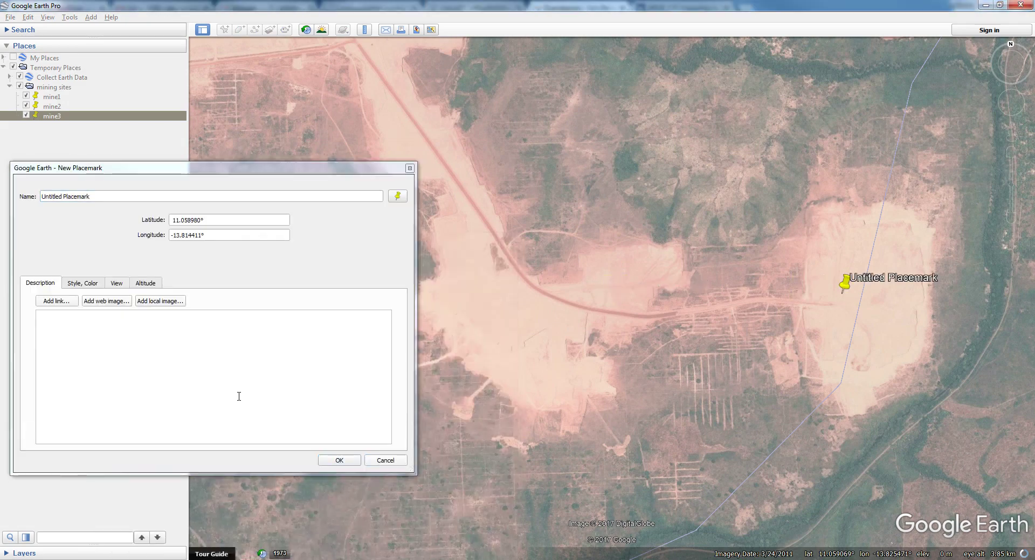
triple_click(115, 196)
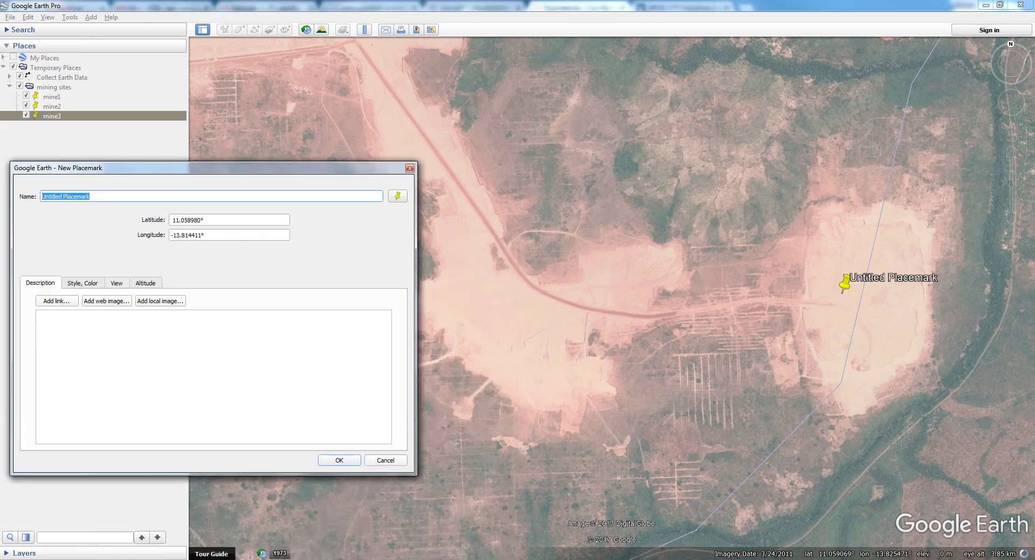
type("mine4")
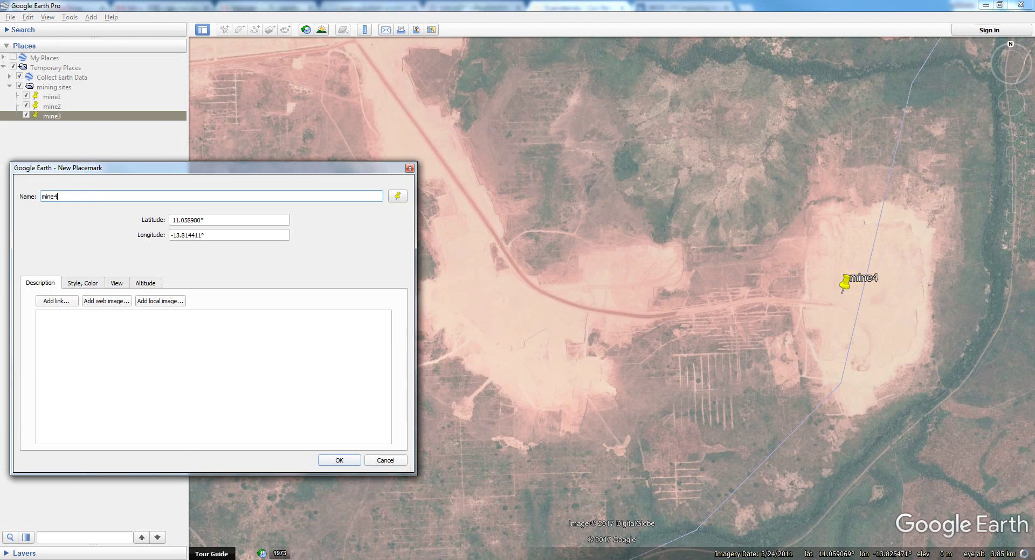
left_click(339, 461)
Pin 'mine5' on the central cleared strip of the Sangaredi town mine.
left_click_drag(508, 230, 451, 397)
scroll(536, 418, "up", 5)
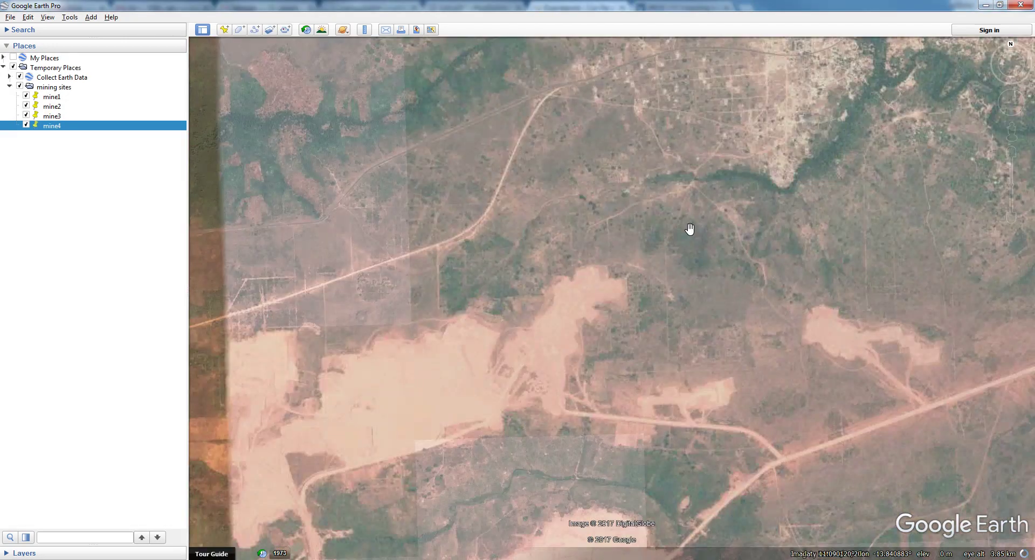
left_click_drag(690, 229, 404, 513)
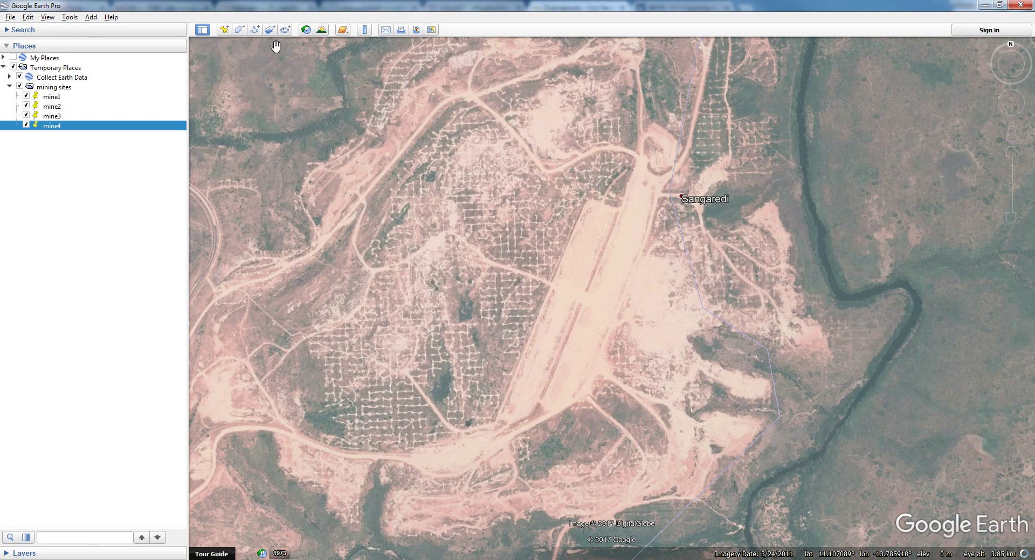
left_click(224, 30)
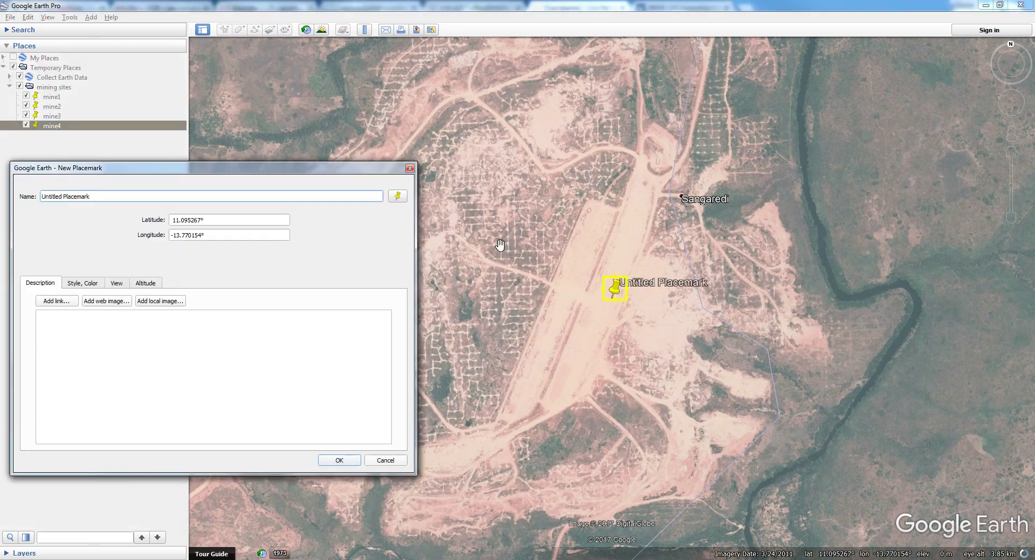
left_click_drag(609, 291, 599, 280)
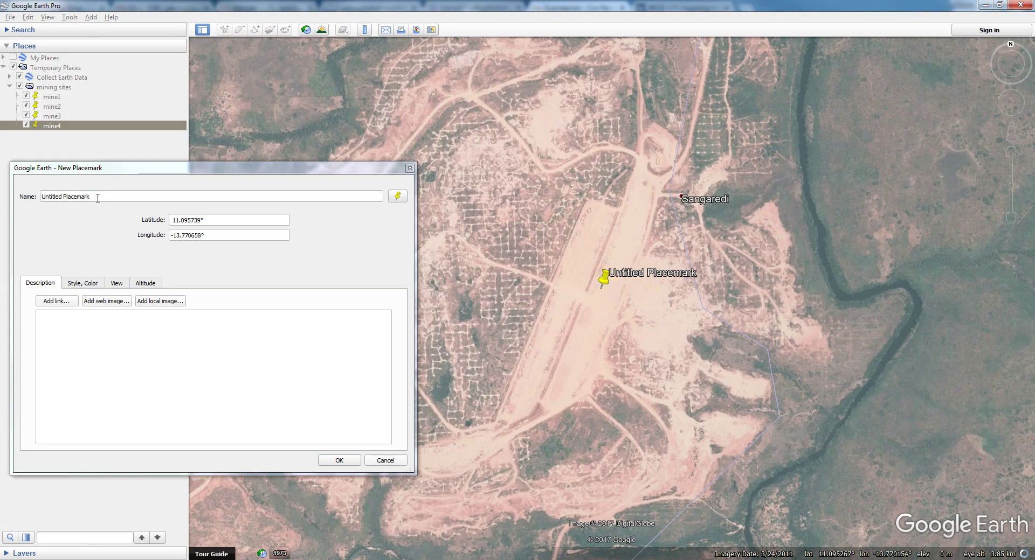
left_click_drag(97, 198, 8, 207)
type("ne")
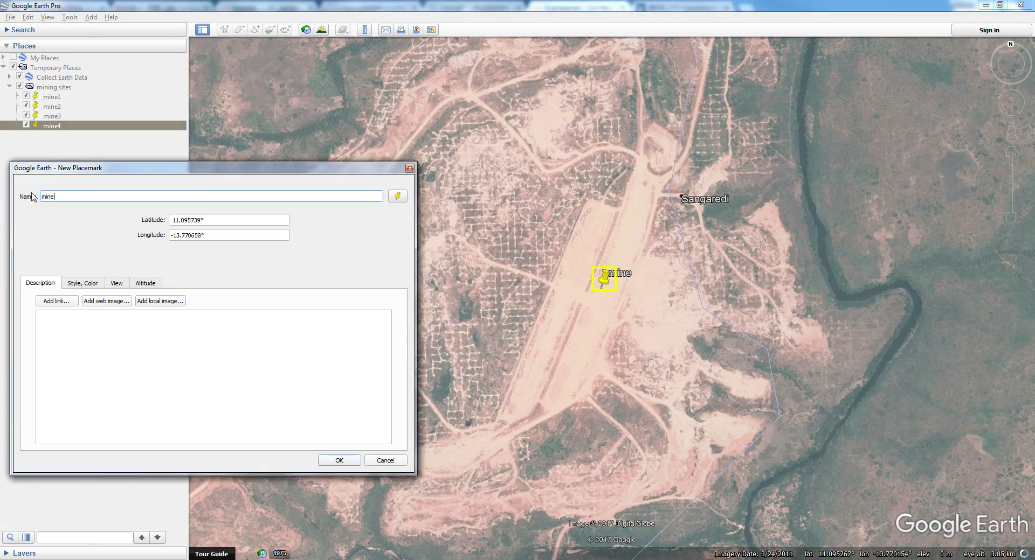
type("5")
key("Return")
Zoom out to show all five mine placemarks and move mine5 to the top of mining sites.
scroll(464, 434, "down", 10)
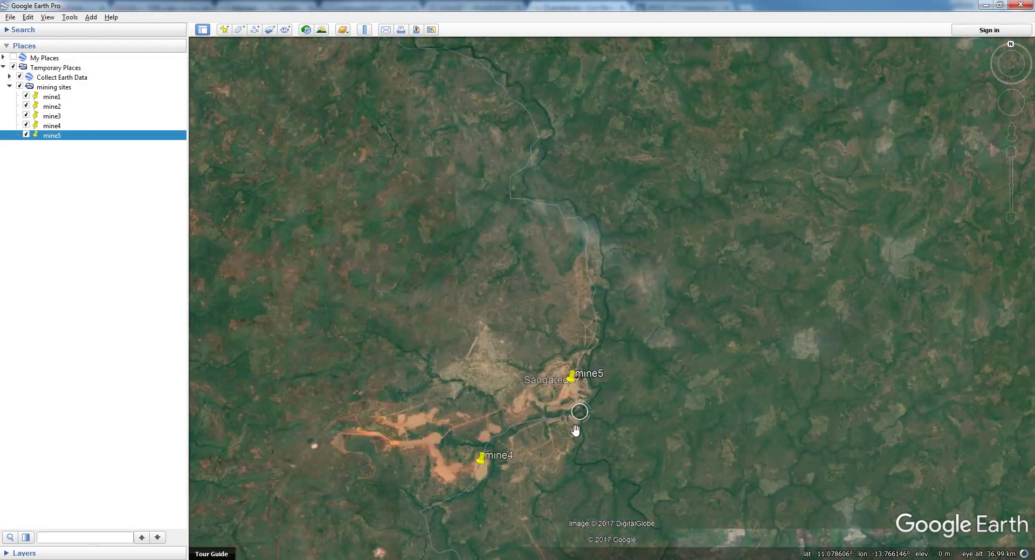
scroll(576, 430, "down", 6)
left_click_drag(576, 431, 545, 254)
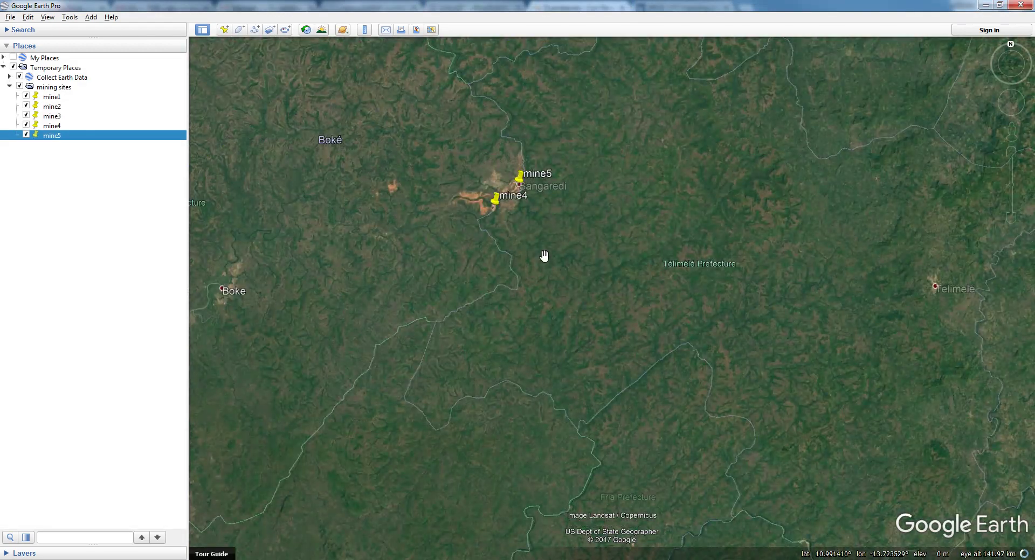
scroll(545, 272, "down", 2)
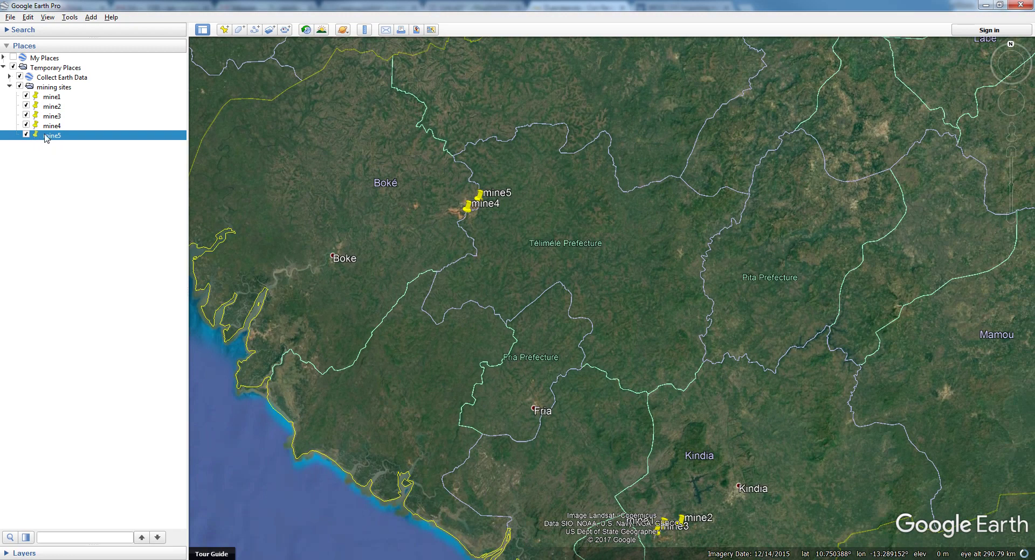
mouse_move(43, 137)
left_mouse_down()
mouse_move(33, 62)
mouse_move(43, 142)
left_mouse_up()
left_click_drag(46, 77, 37, 131)
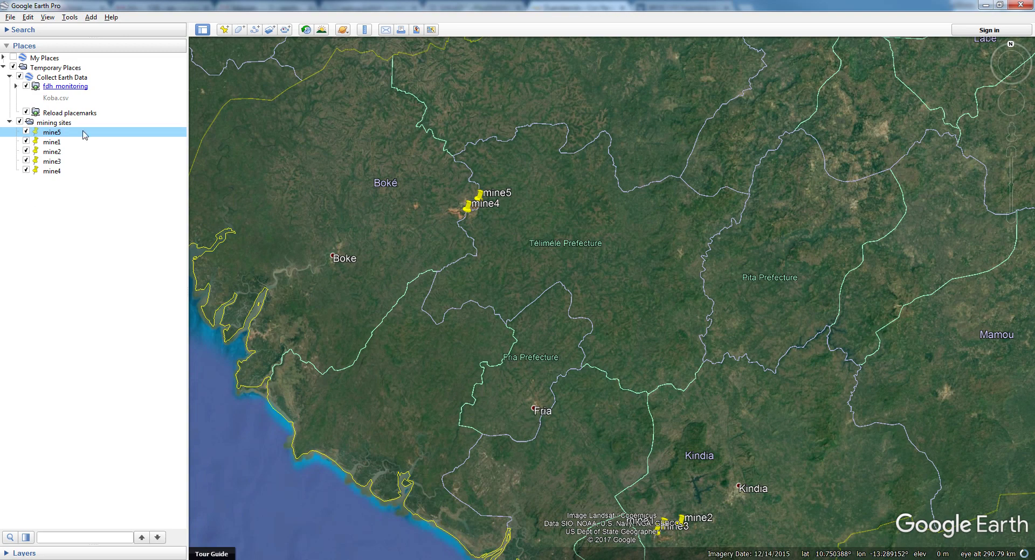
Collapse the mining sites folder and choose Save Place As from its context menu.
left_click(60, 122)
left_click(9, 123)
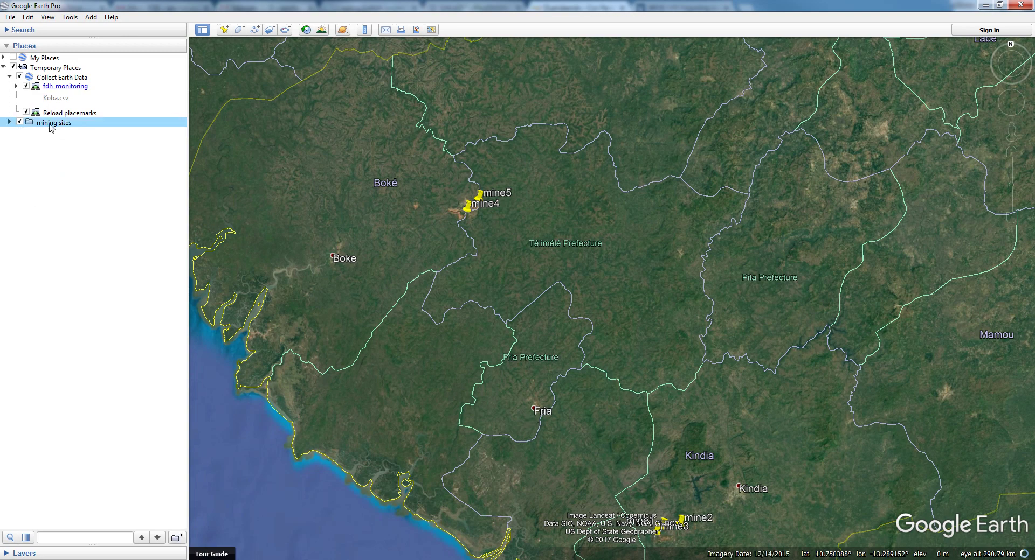
right_click(69, 124)
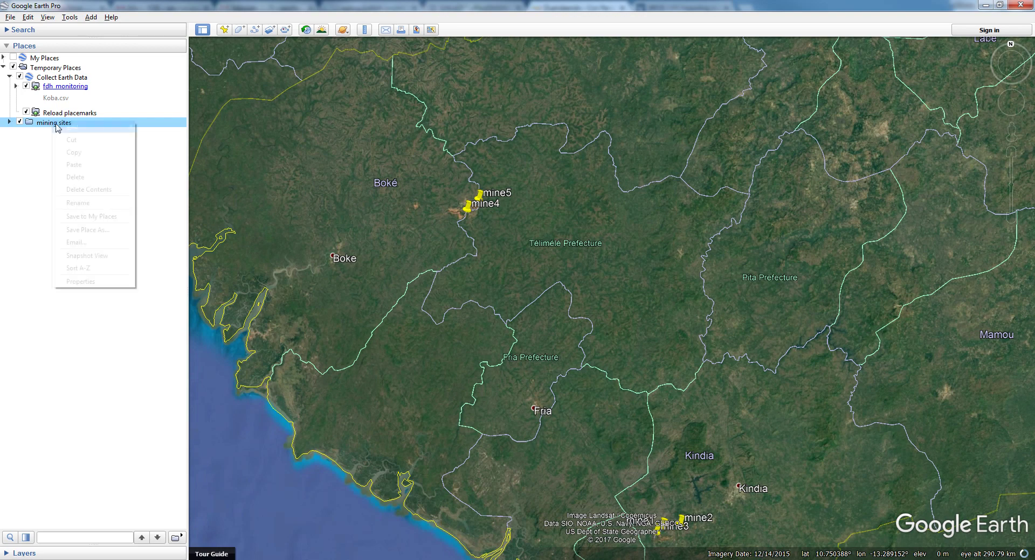
mouse_move(128, 134)
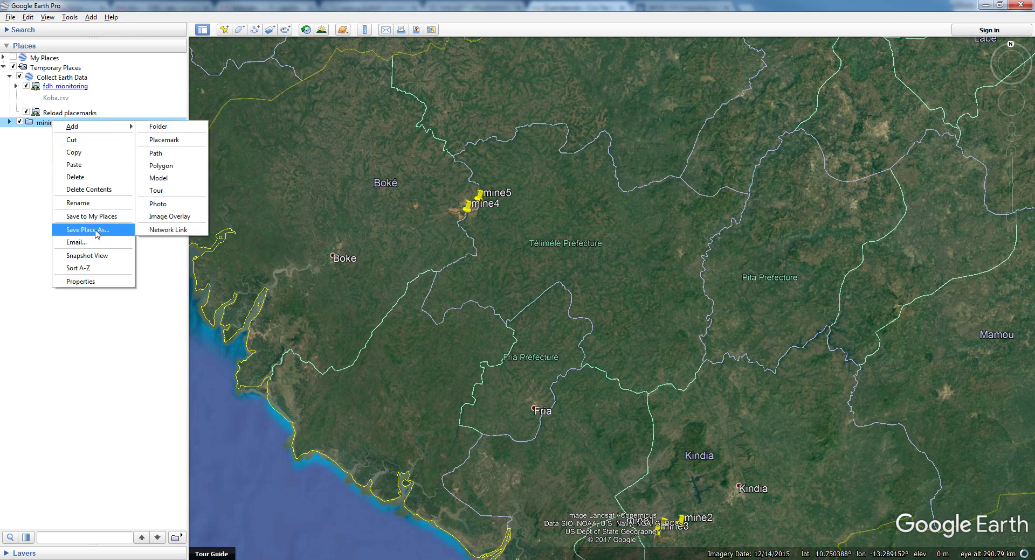
key("Escape")
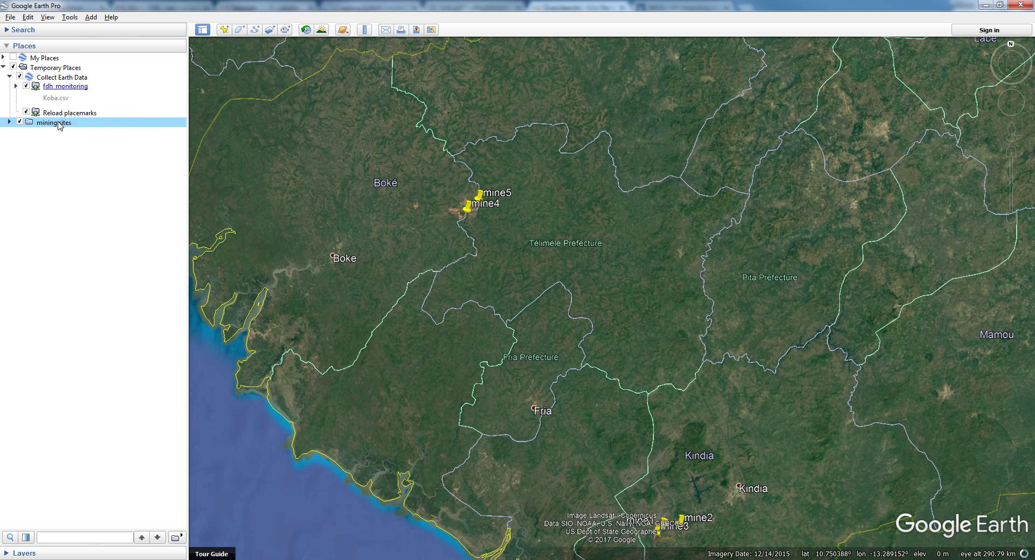
right_click(59, 125)
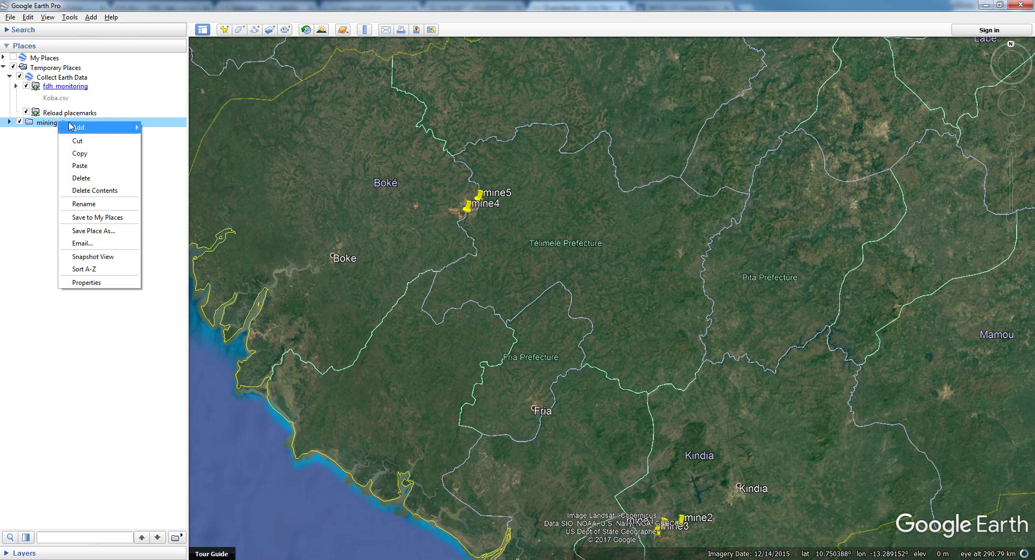
left_click(105, 231)
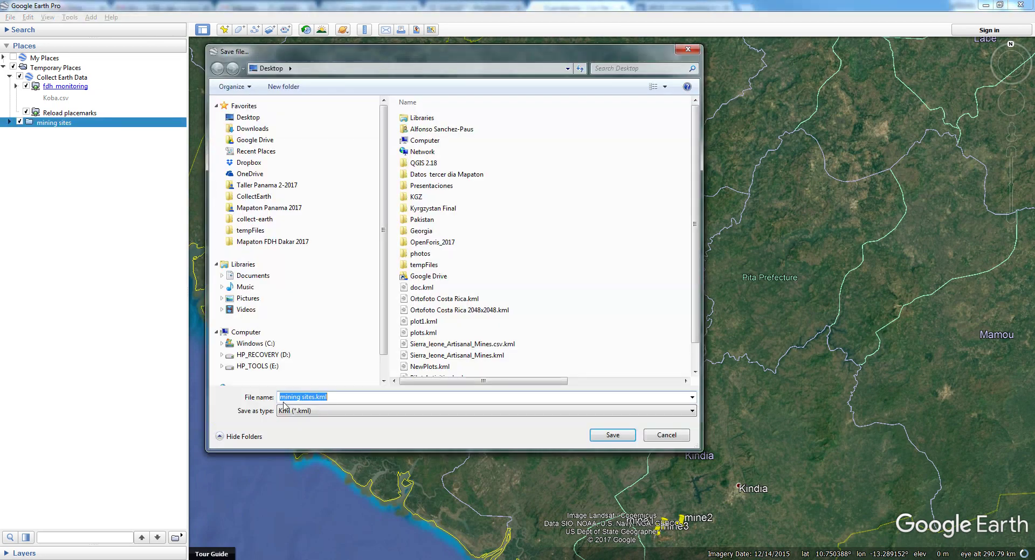
Save the folder to the Desktop as mining sites.kml with Kml (*.kml) format.
left_click(302, 411)
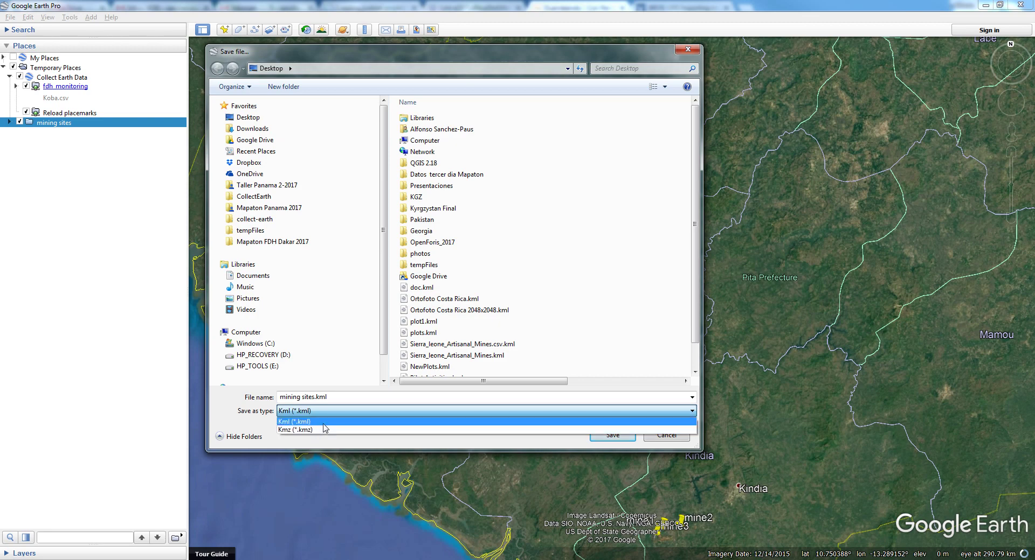
left_click(318, 421)
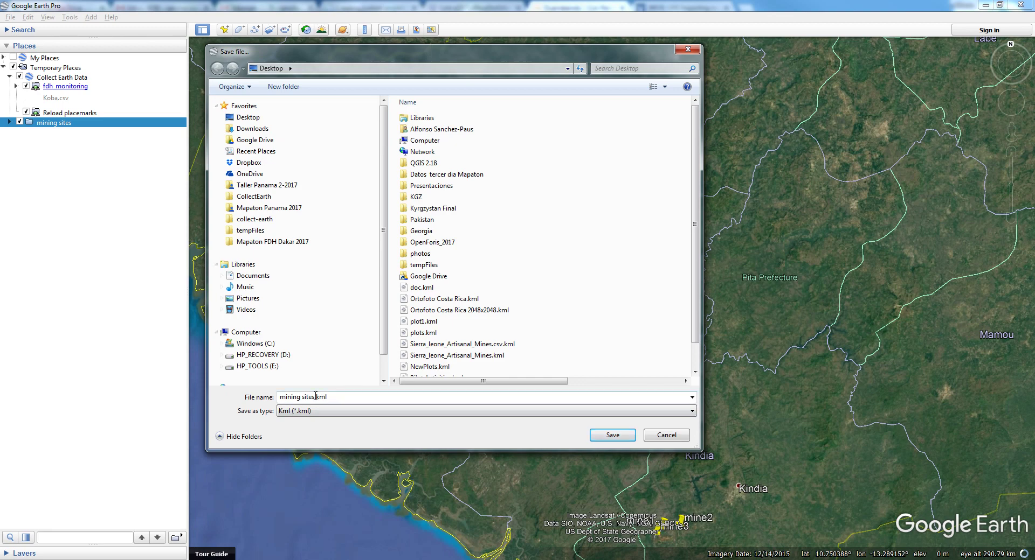
left_click_drag(386, 300, 241, 301)
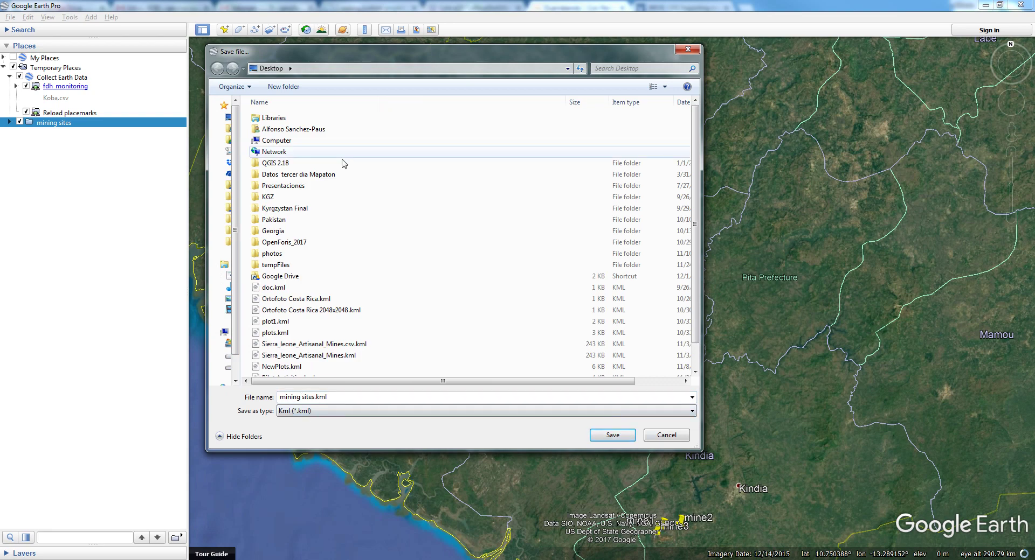
left_click(608, 439)
left_click(607, 439)
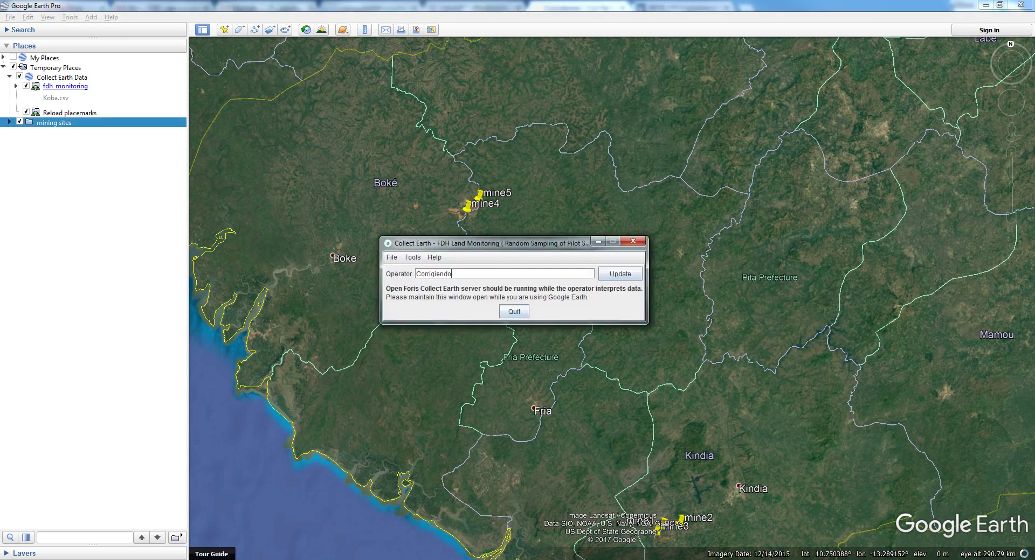
Reposition the Collect Earth window and open its Tools menu.
left_click_drag(527, 241, 575, 196)
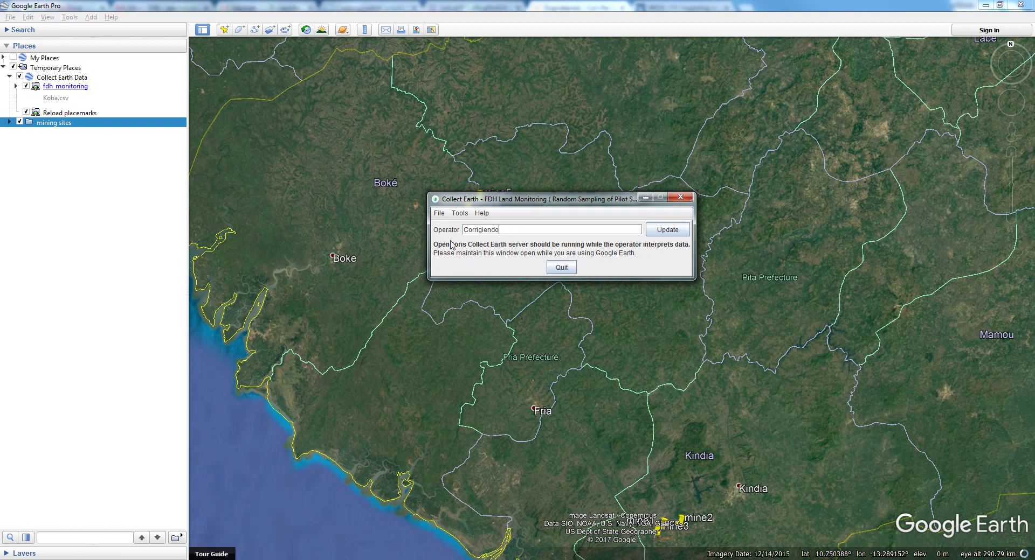
left_click(459, 214)
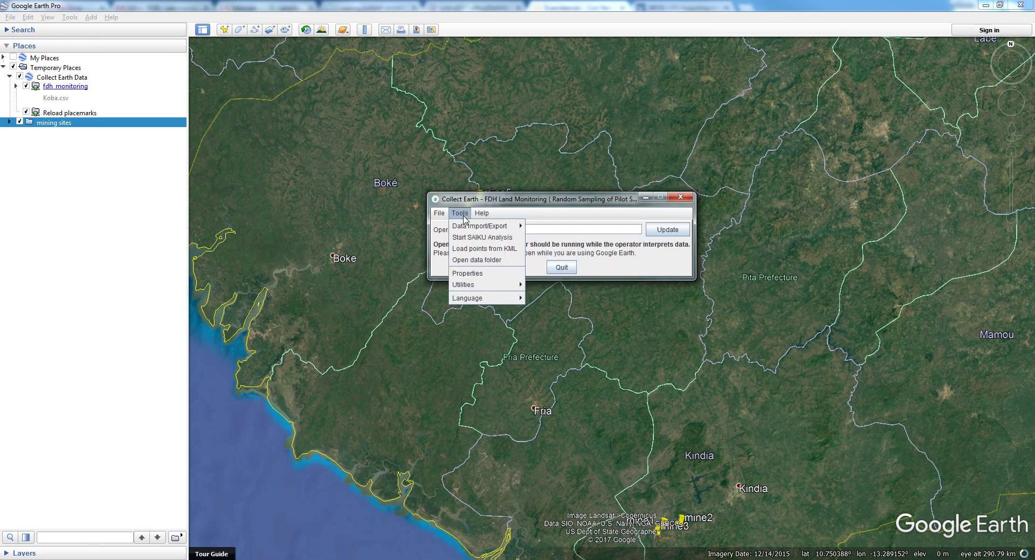
Choose Load points from KML and open mining sites.kml from the Desktop.
left_click(513, 250)
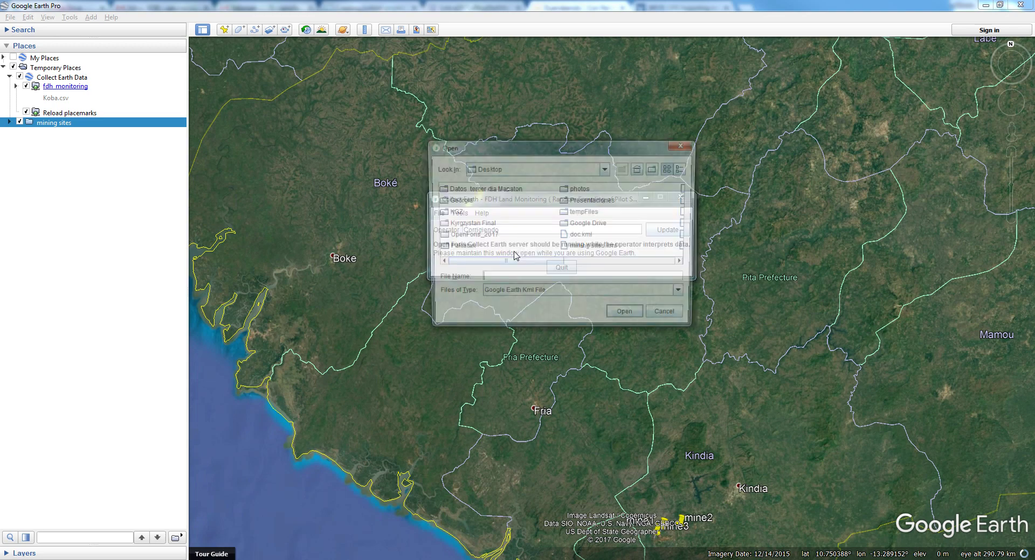
mouse_move(525, 264)
left_mouse_down()
mouse_move(607, 271)
mouse_move(520, 274)
left_mouse_up()
left_click(517, 248)
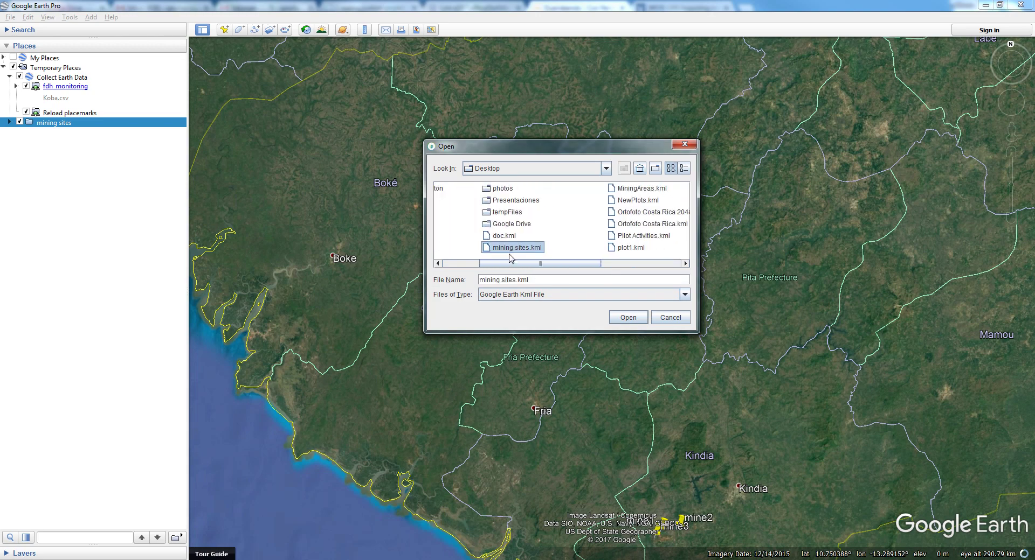
left_click(635, 320)
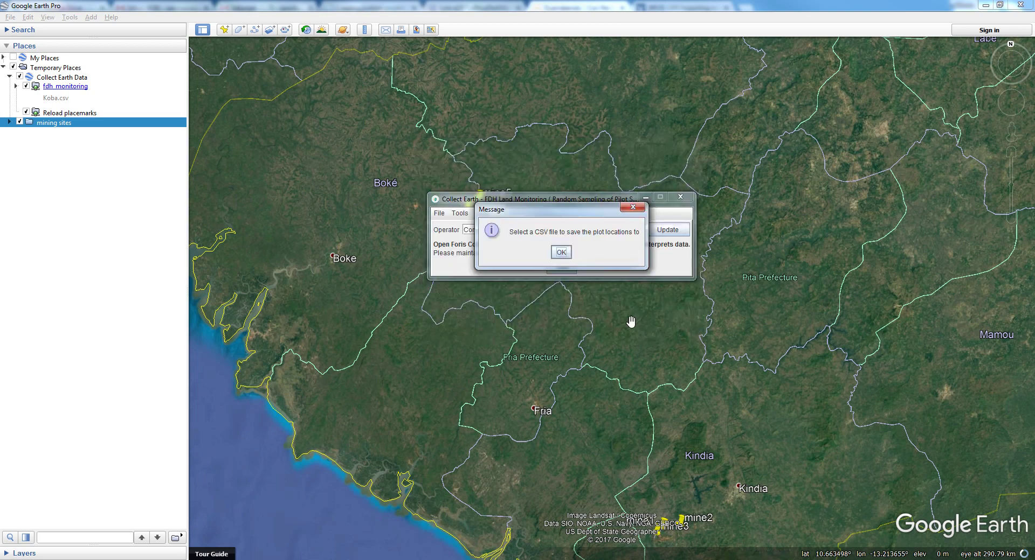
Save the Collect Earth plot locations to the Desktop as importedFromKml_mining sites.kml.csv.
left_click(561, 257)
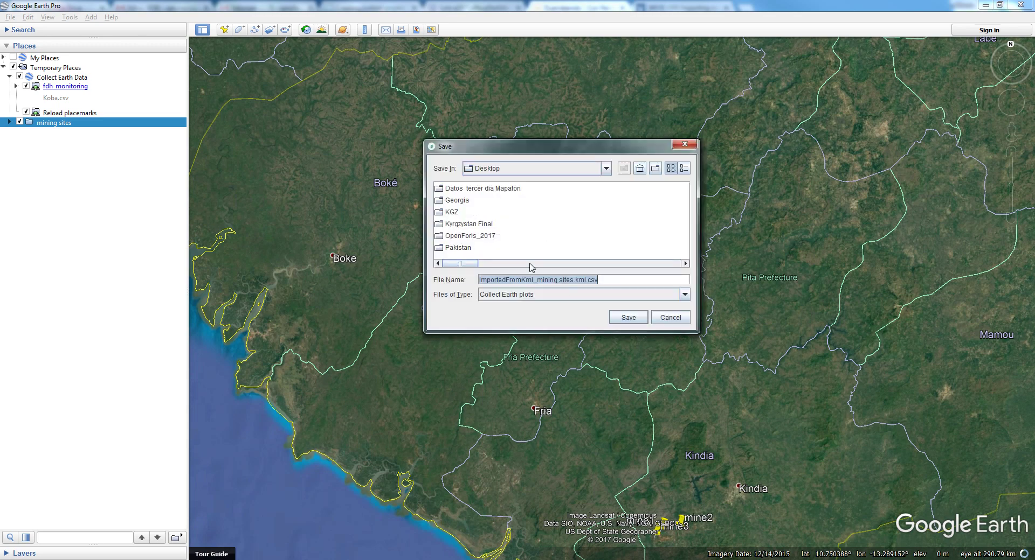
left_click(630, 318)
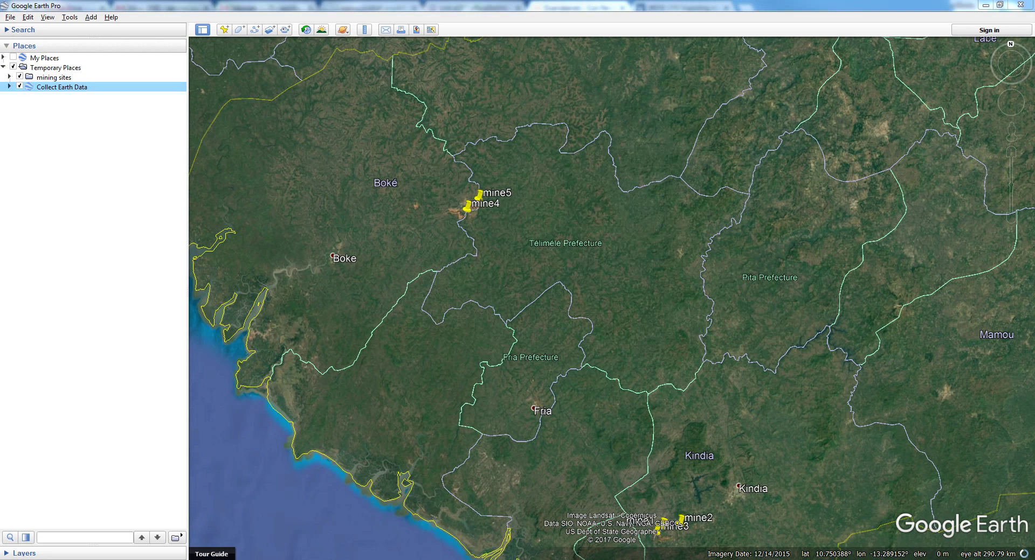
Expand Collect Earth Data and fly to the sample plot grids of mine5 and mine1.
left_click(9, 86)
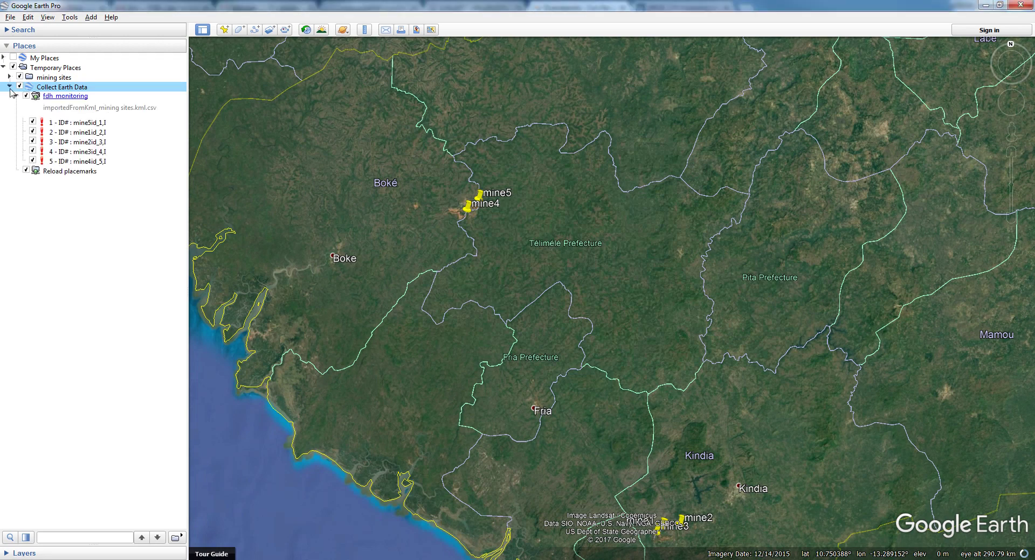
double_click(79, 126)
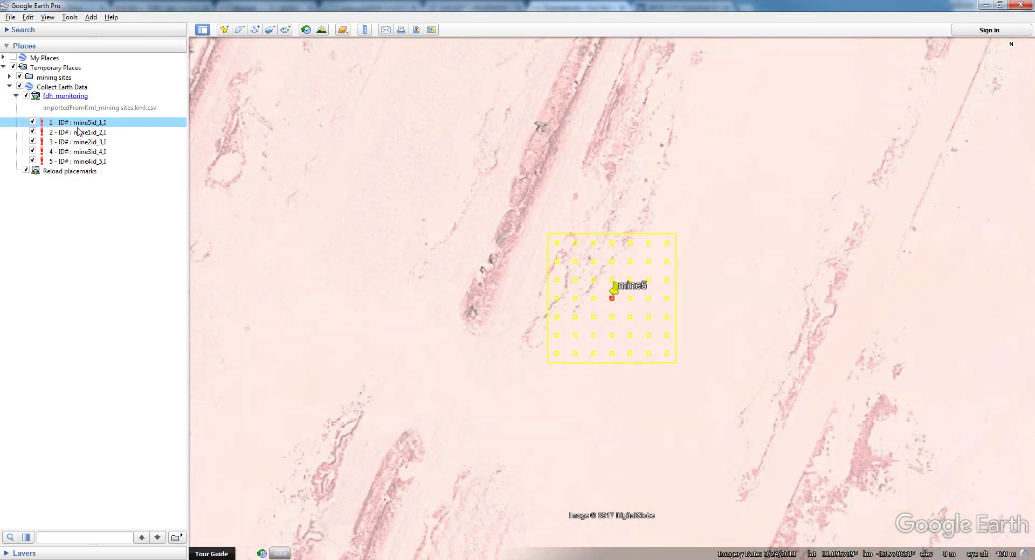
double_click(85, 133)
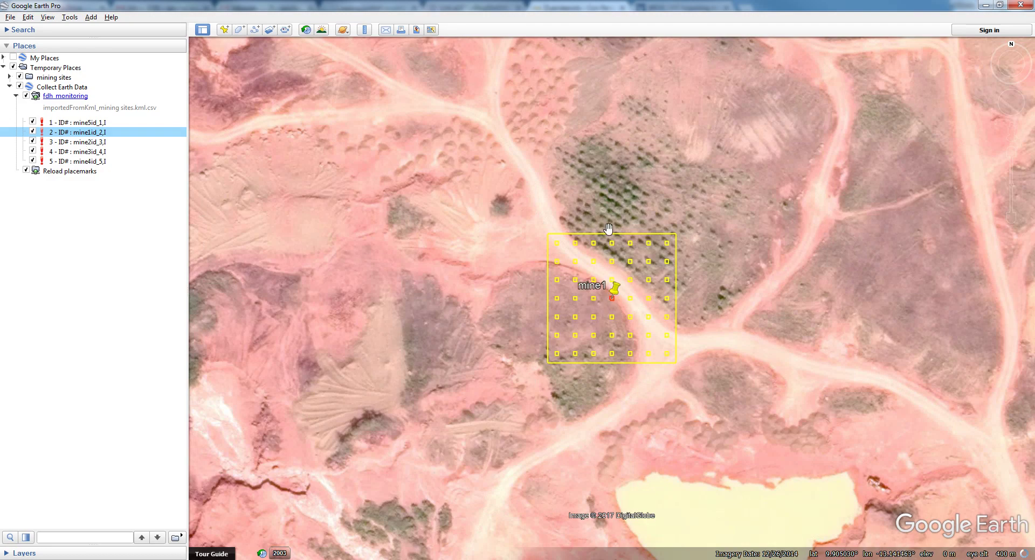
Compare the map with and without the mining sites placemarks, leave them hidden, then fly to plot 3's grid at mine2.
left_click(19, 77)
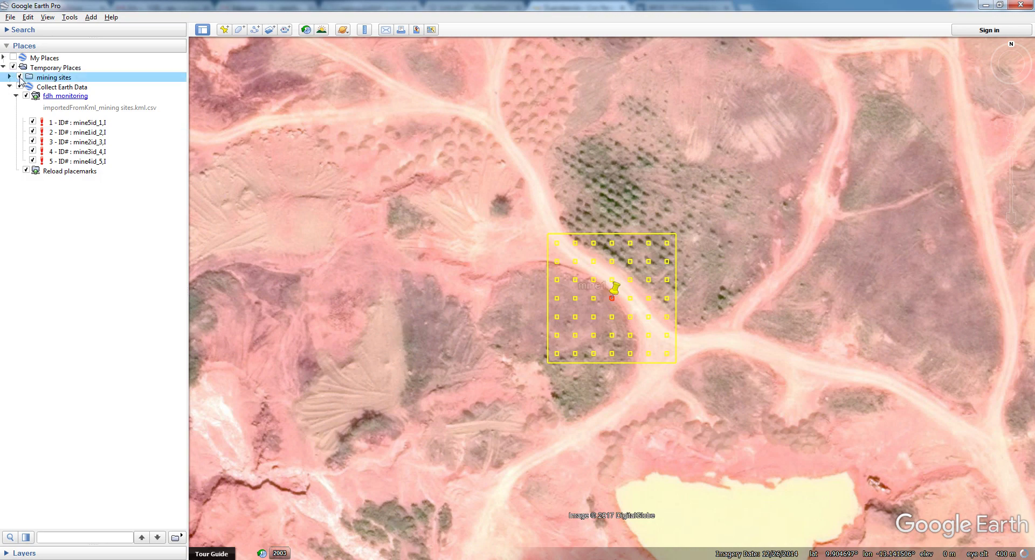
left_click(19, 77)
left_click(19, 77)
left_click(19, 77)
left_click(19, 77)
left_click(19, 77)
left_click(20, 77)
left_click(20, 77)
left_click(20, 77)
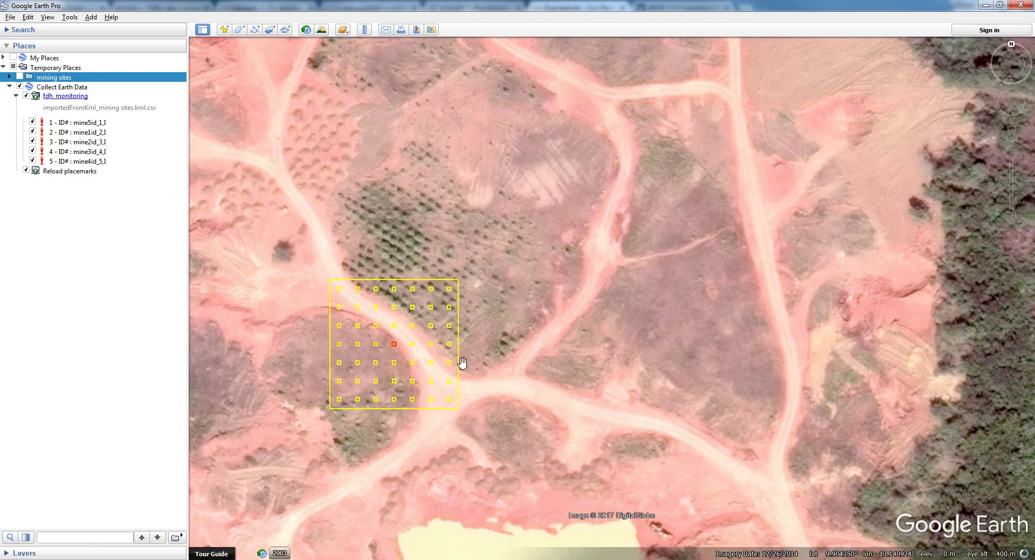
double_click(91, 142)
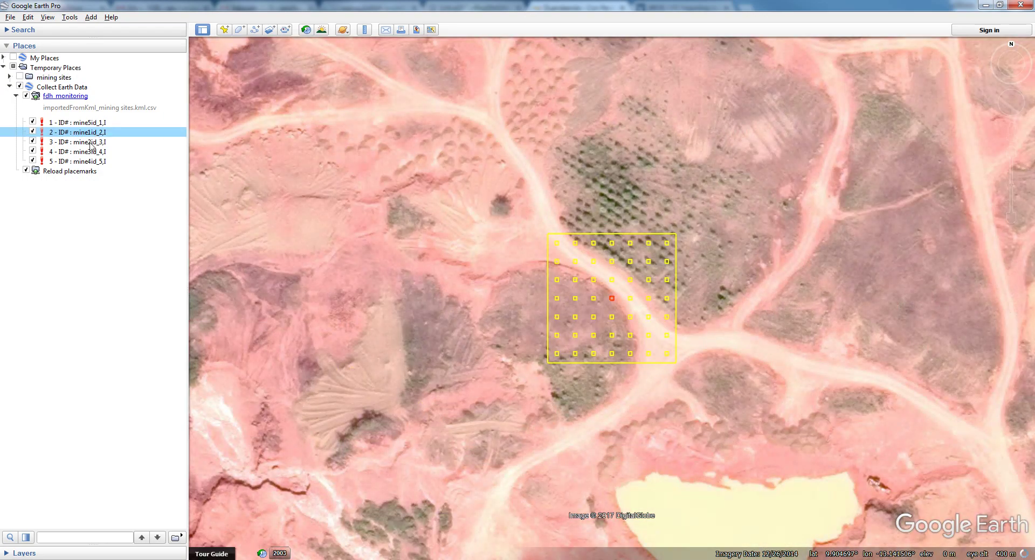